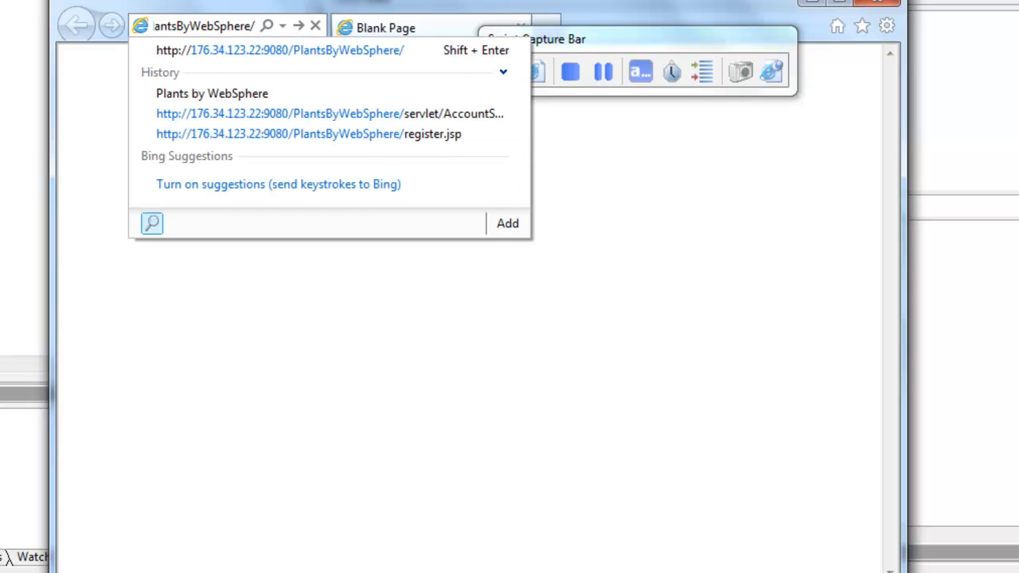
# Step: Load the PlantsByWebSphere site at 176.34.123.22:9080 and open its new-customer registration form
pyautogui.click(272, 49)
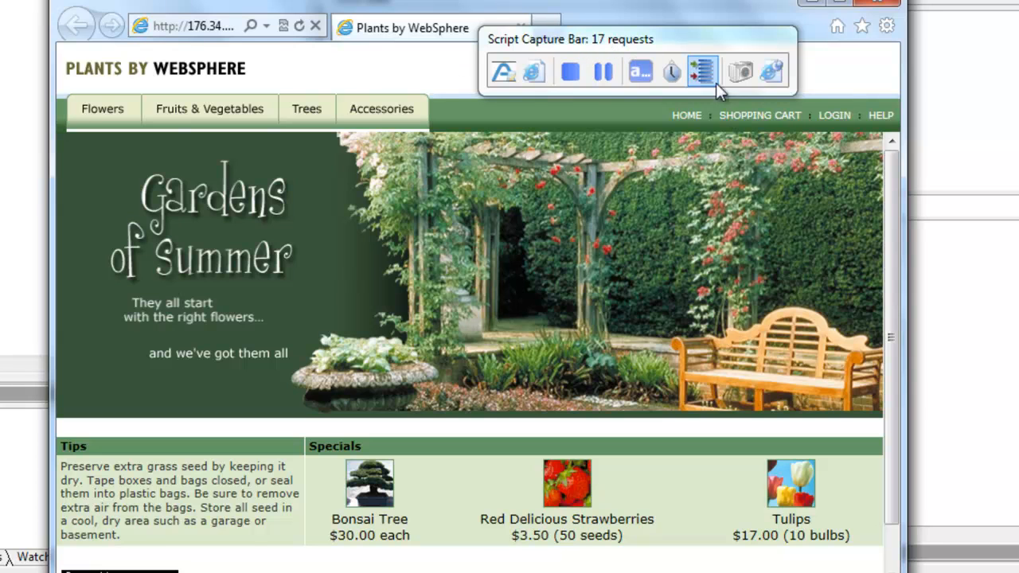
pyautogui.click(840, 119)
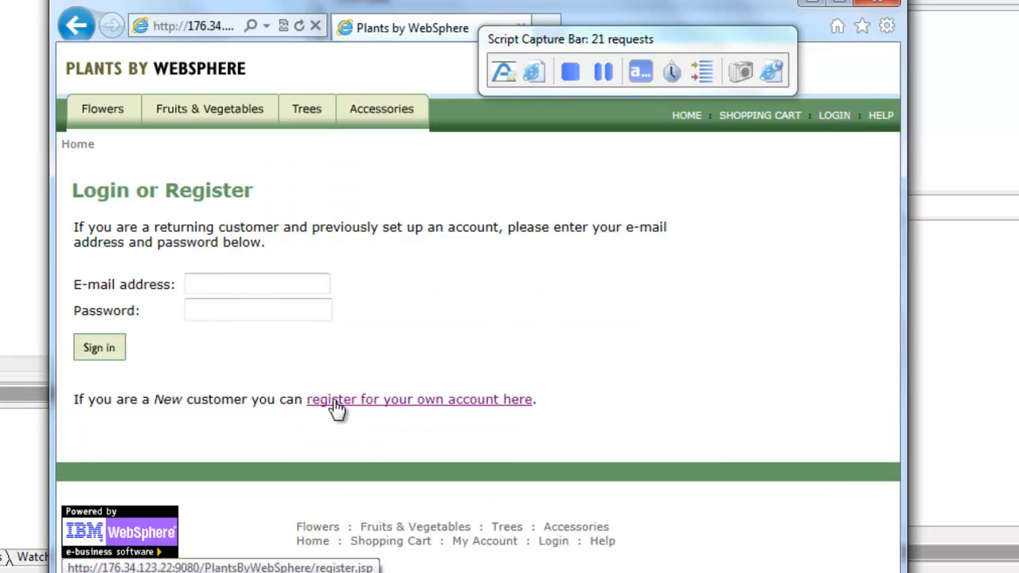
pyautogui.click(460, 409)
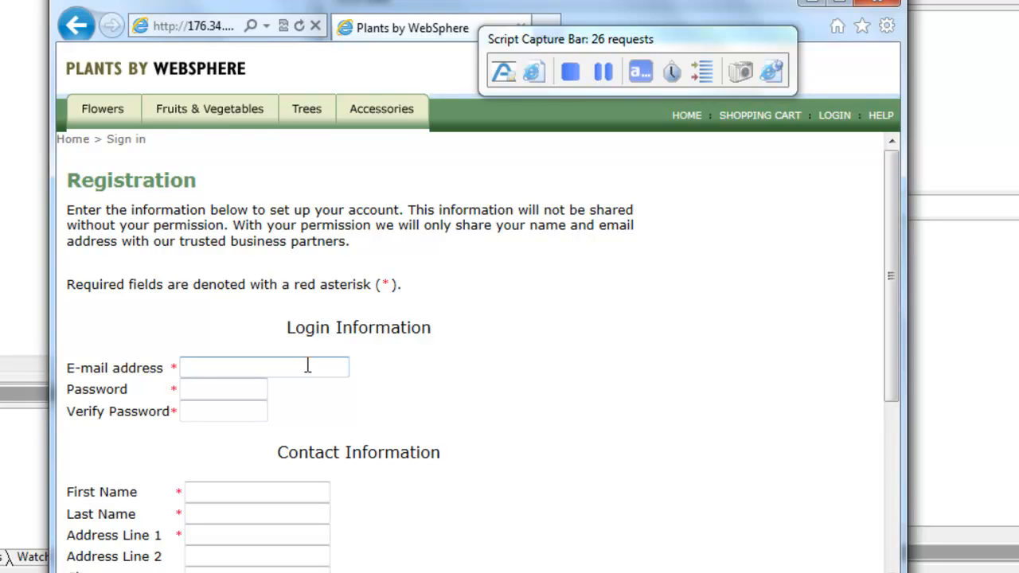
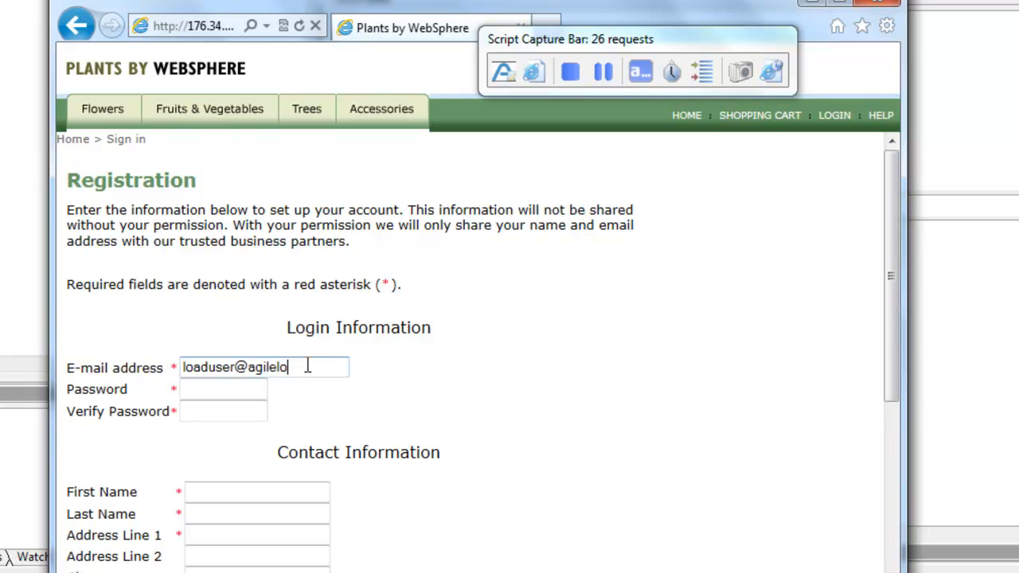
# Step: Fill in the Login Information with the test user's e-mail address and the account password, repeating the password for verification
pyautogui.press('Tab')
pyautogui.write('123456')
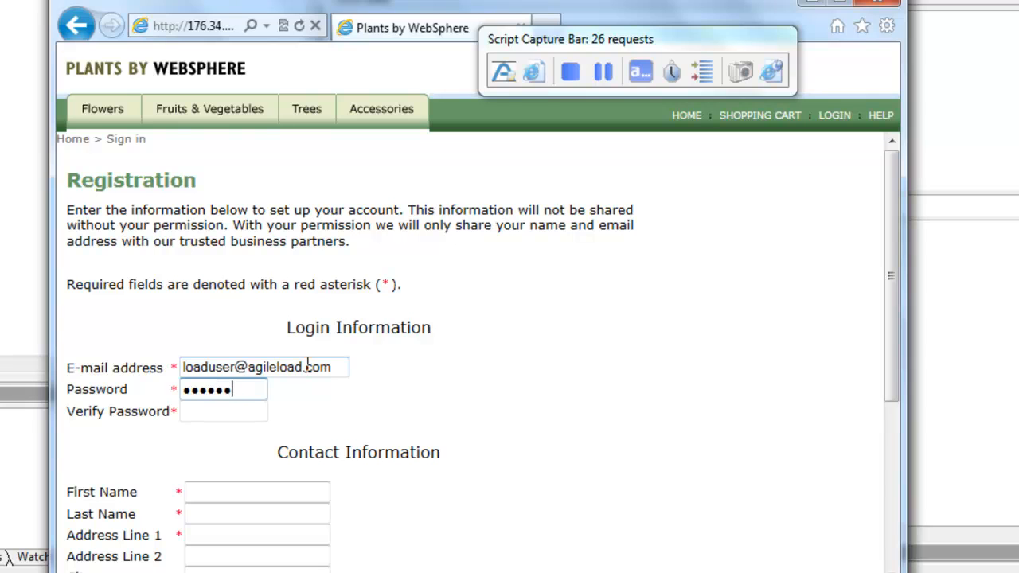
pyautogui.write('78')
pyautogui.press('Tab')
pyautogui.write('123')
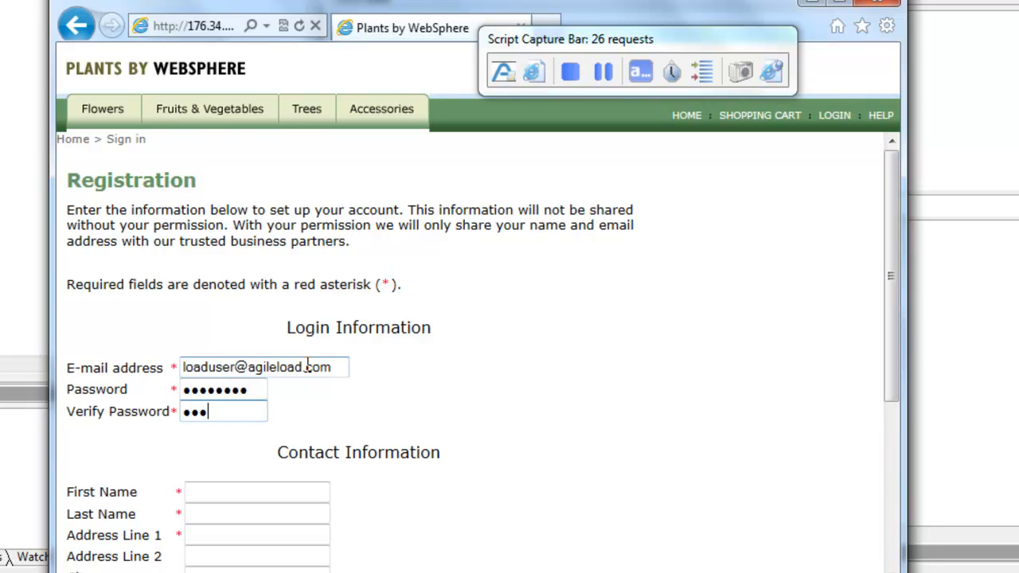
pyautogui.write('45678')
pyautogui.press('Tab')
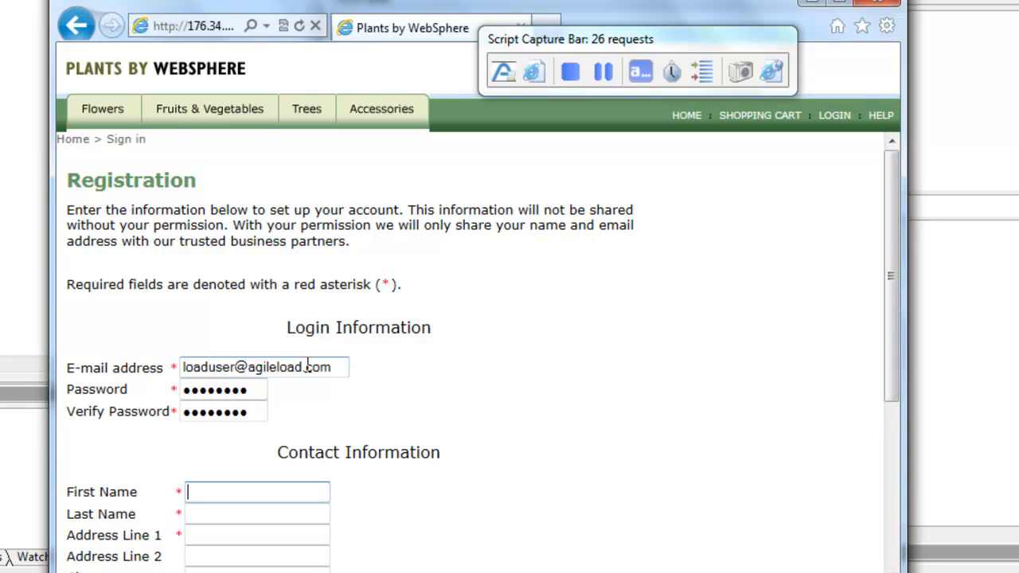
# Step: Enter the customer's first name, last name and both address lines in the Contact Information
pyautogui.write('Agile')
pyautogui.press('Tab')
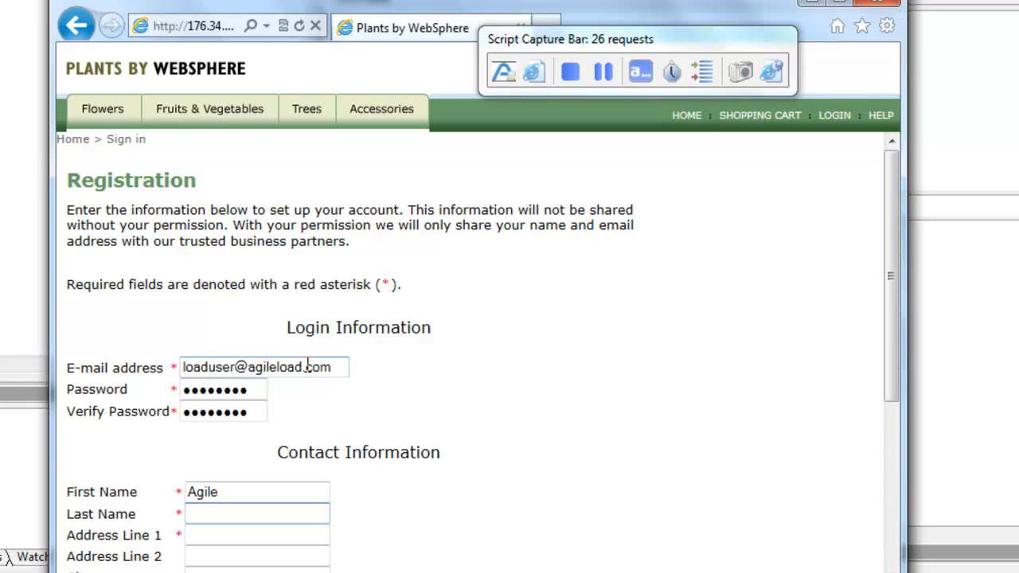
pyautogui.write('Gazelle')
pyautogui.press('Tab')
pyautogui.write('The Savannah')
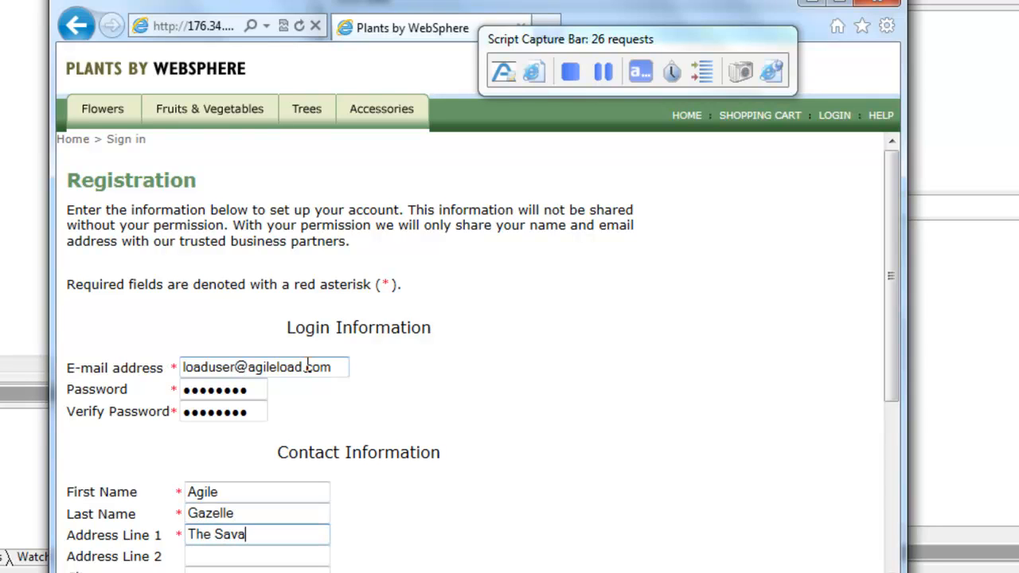
pyautogui.press('Tab')
pyautogui.write('Masai Mara')
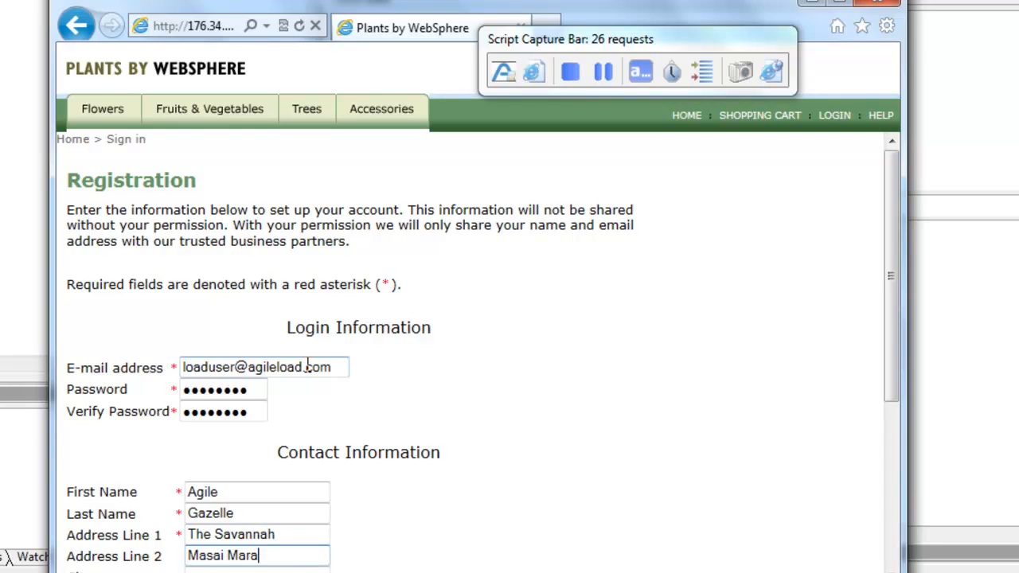
# Step: Fill in the customer's city, state, zip code and daytime phone number, and submit the registration
pyautogui.press('Tab')
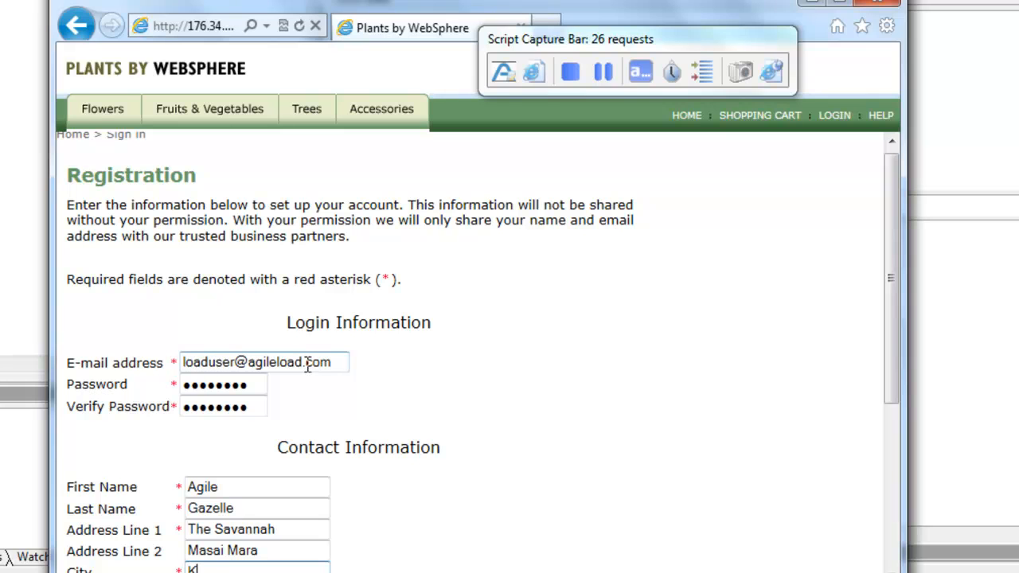
pyautogui.press('Tab')
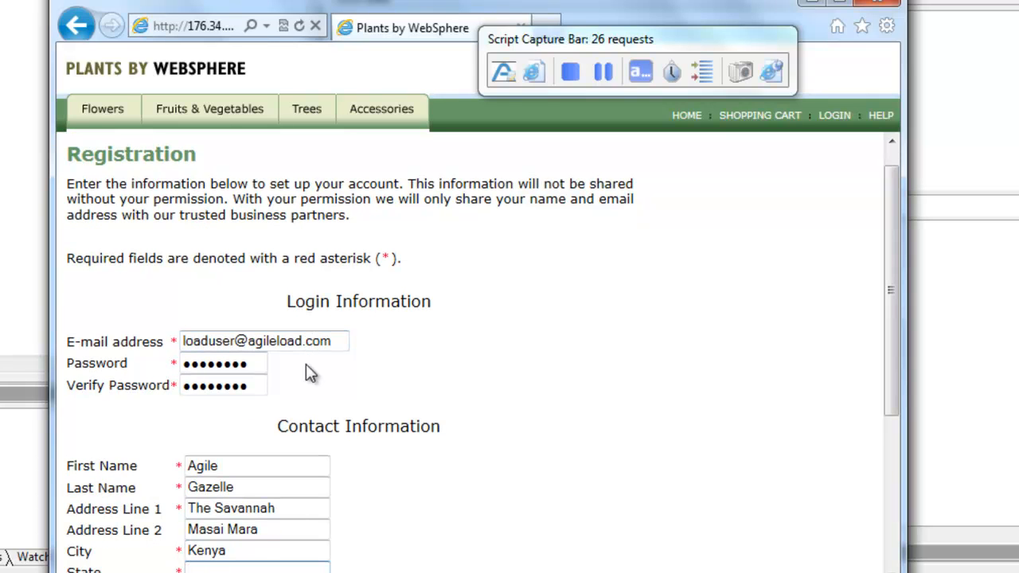
pyautogui.write('Africa')
pyautogui.press('Tab')
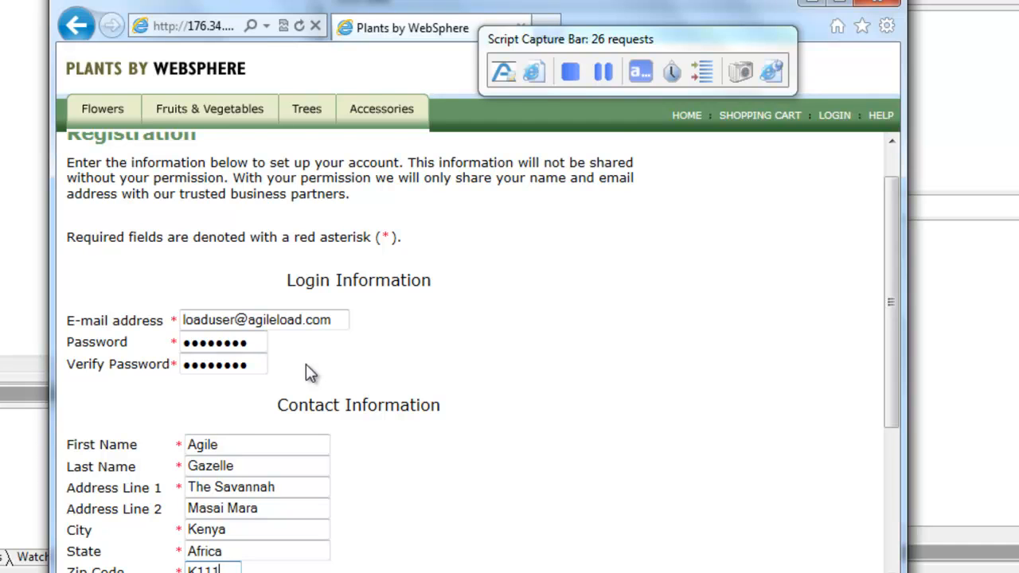
pyautogui.press('Tab')
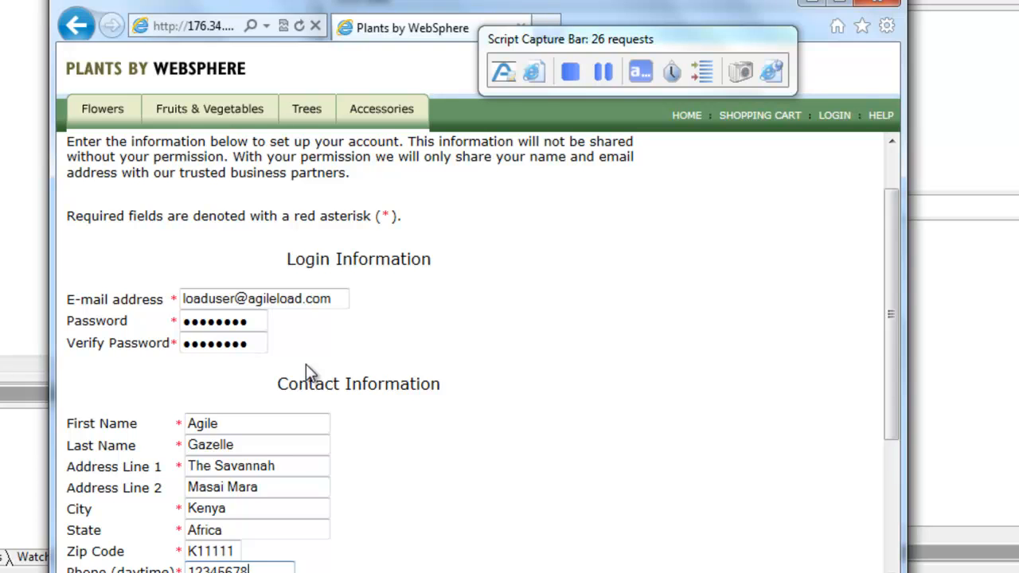
pyautogui.scroll(-2, 306, 364)
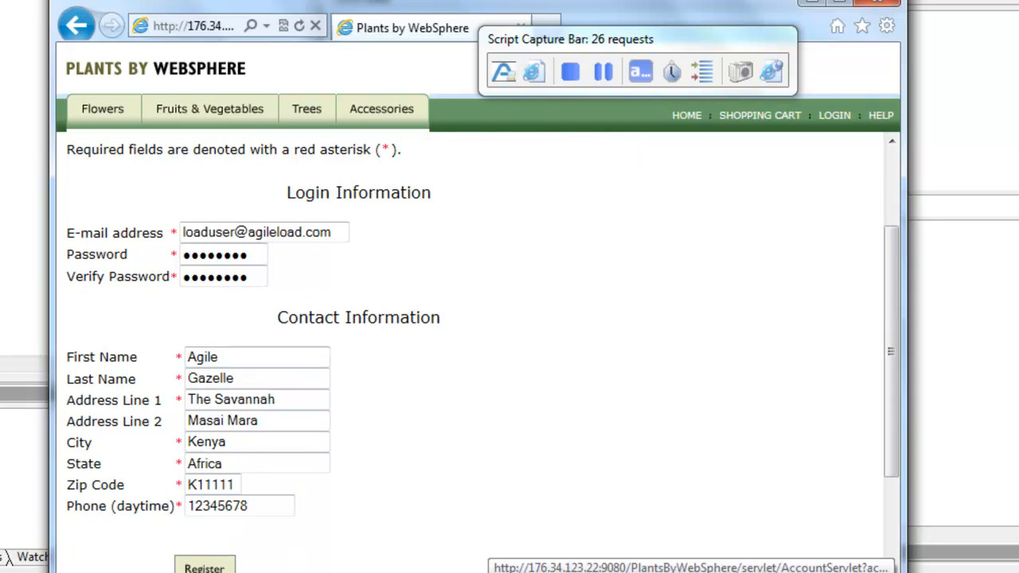
pyautogui.click(204, 568)
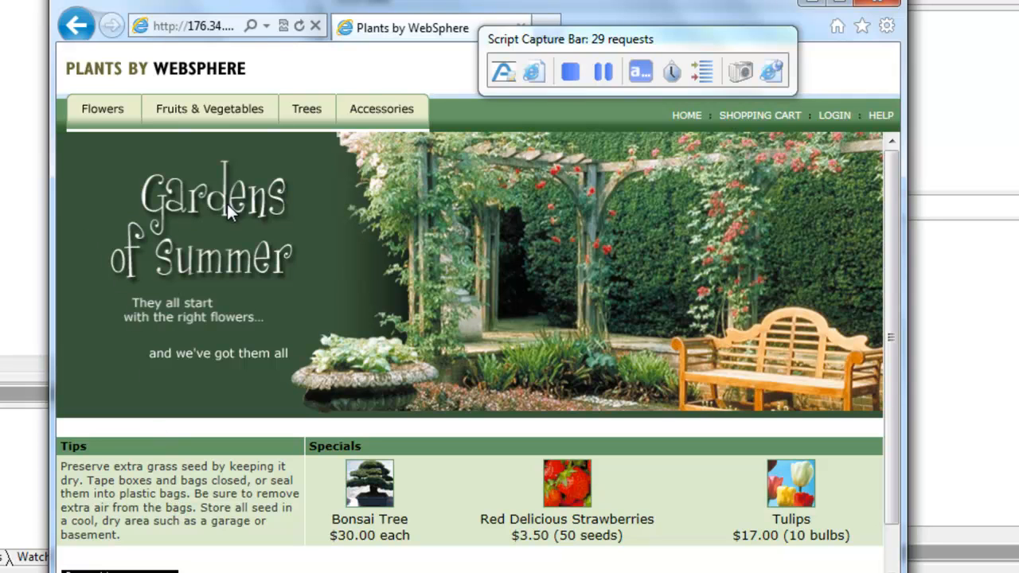
# Step: Stop the script capture and close the browser window
pyautogui.click(567, 73)
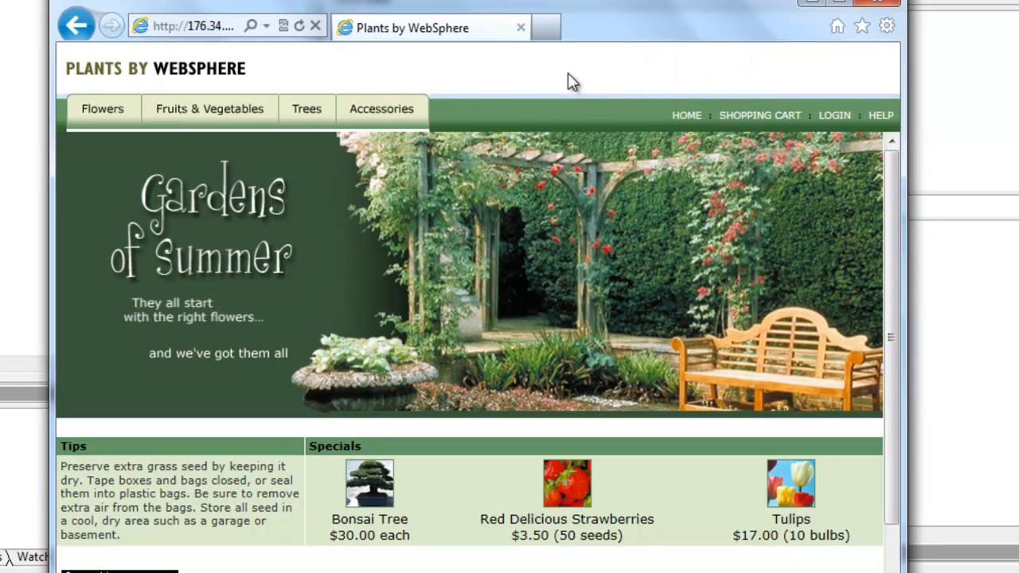
pyautogui.click(879, 3)
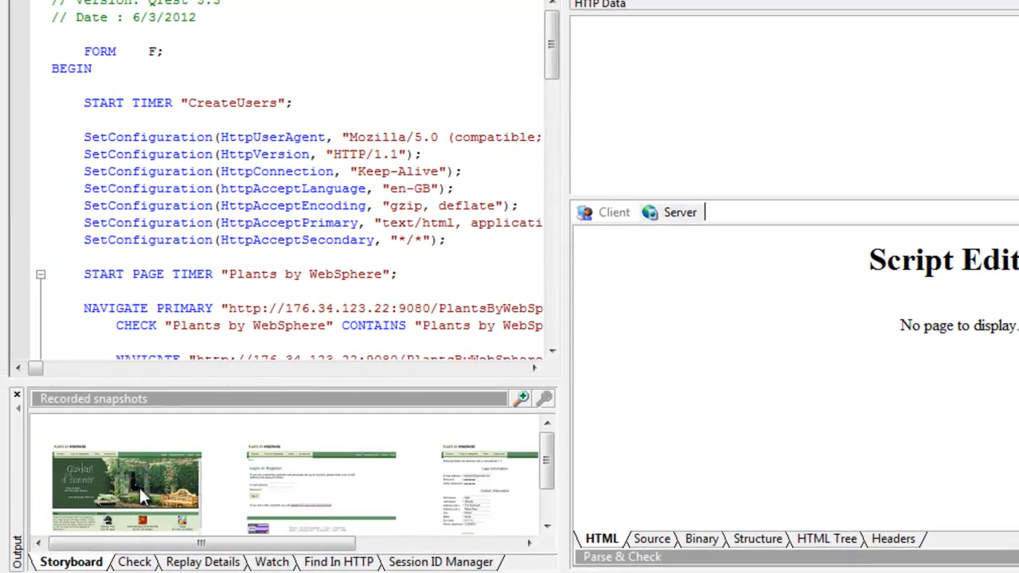
# Step: Review the recorded home page snapshot and display the client request data of the final registration snapshot
pyautogui.click(169, 474)
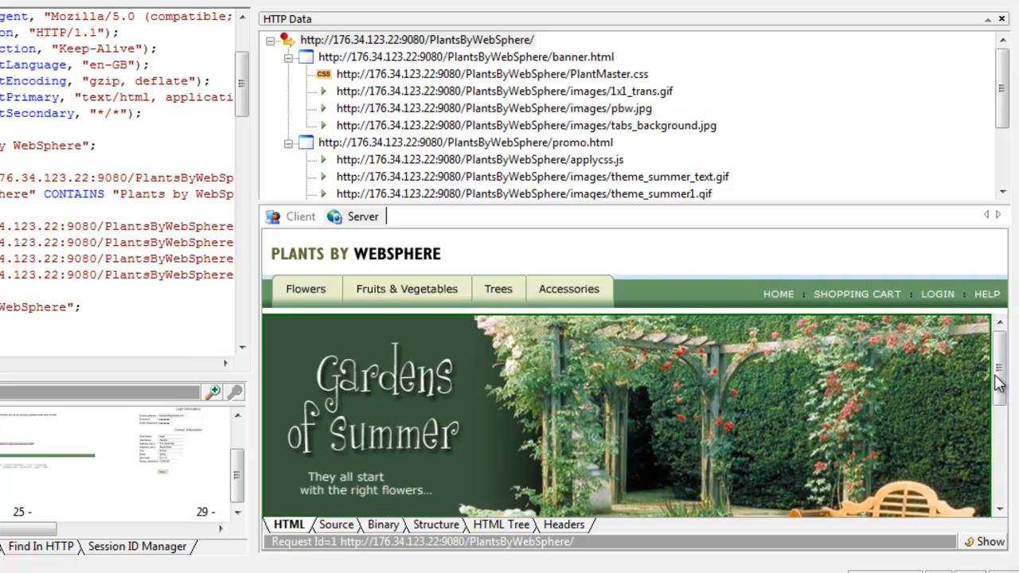
pyautogui.moveTo(998, 383)
pyautogui.mouseDown()
pyautogui.moveTo(1001, 434)
pyautogui.moveTo(1003, 374)
pyautogui.mouseUp()
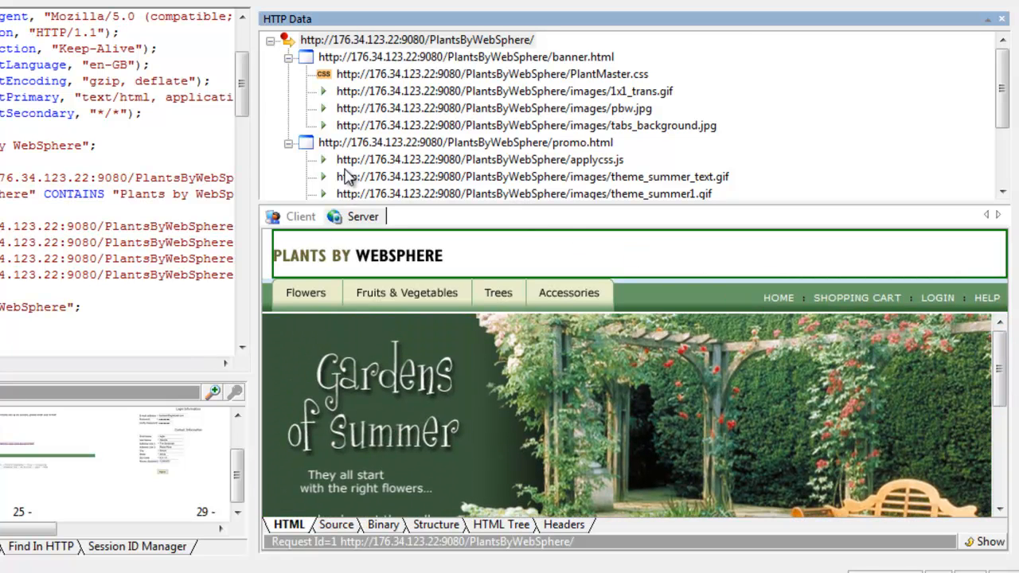
pyautogui.moveTo(20, 529); pyautogui.dragTo(134, 532)
pyautogui.click(142, 461)
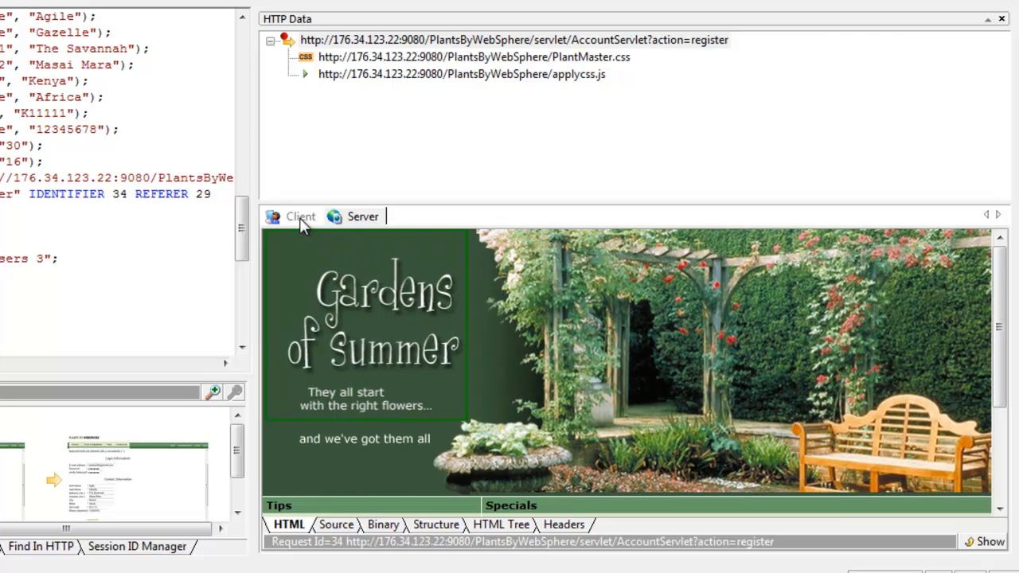
pyautogui.click(299, 217)
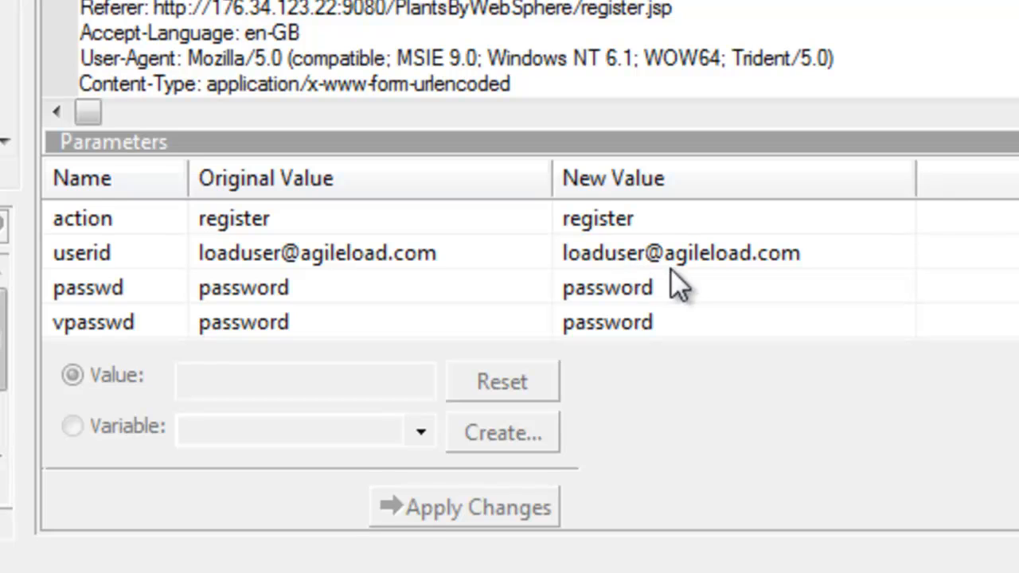
# Step: Switch the userid parameter to a variable and create a String variable named UserName with Script scope for it
pyautogui.click(614, 255)
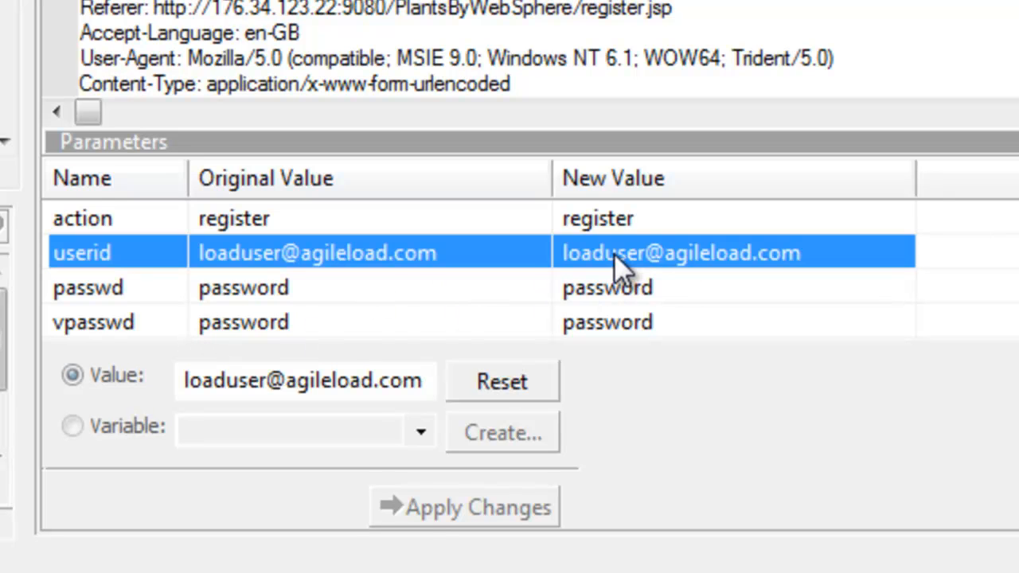
pyautogui.click(73, 427)
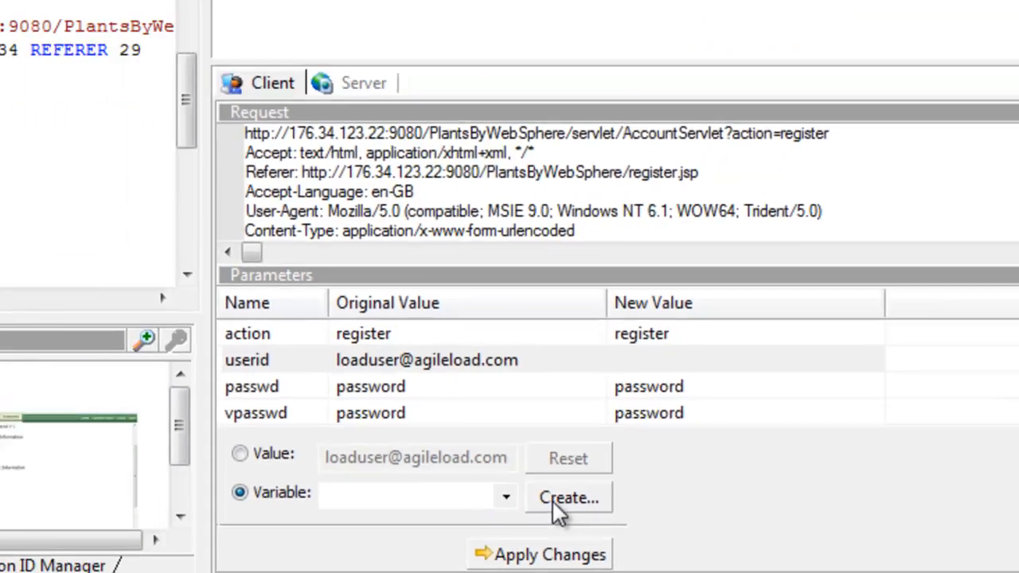
pyautogui.click(554, 502)
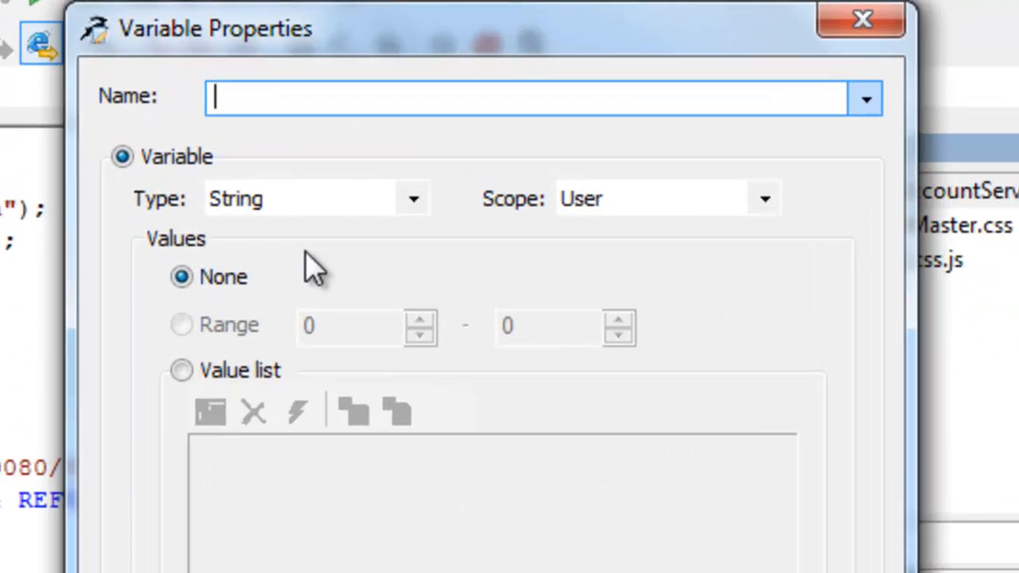
pyautogui.write('UserName')
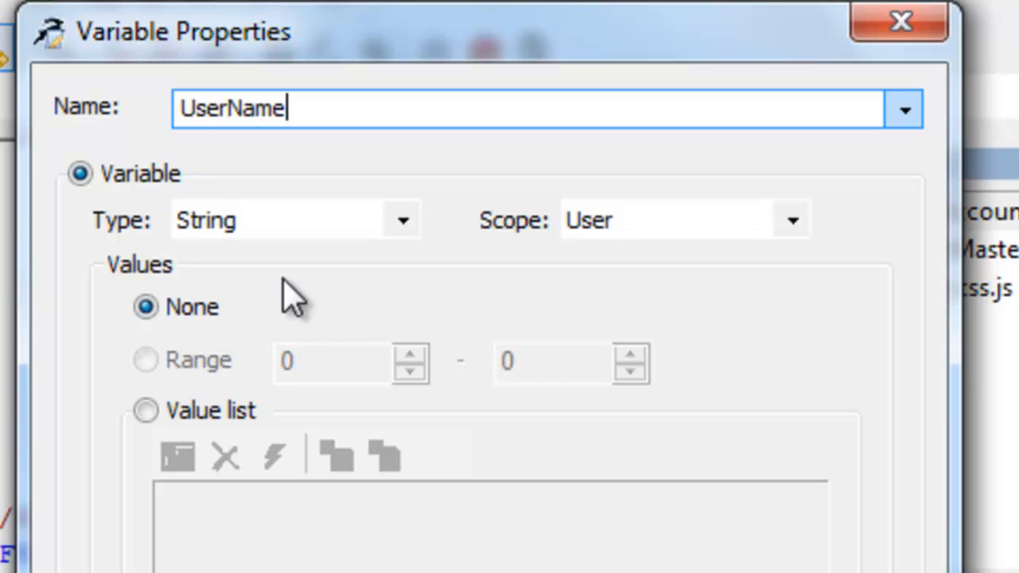
pyautogui.click(793, 221)
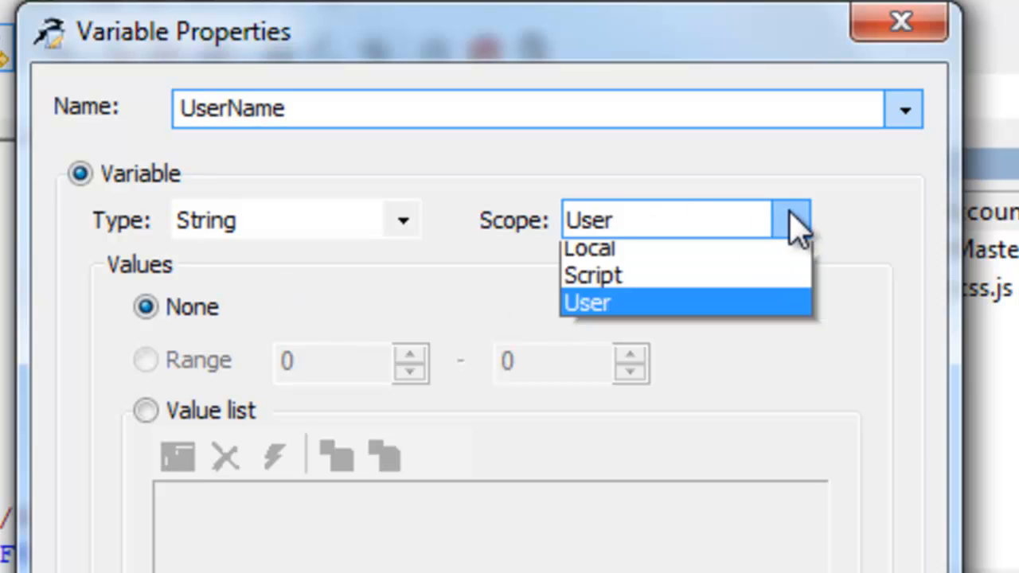
pyautogui.click(701, 268)
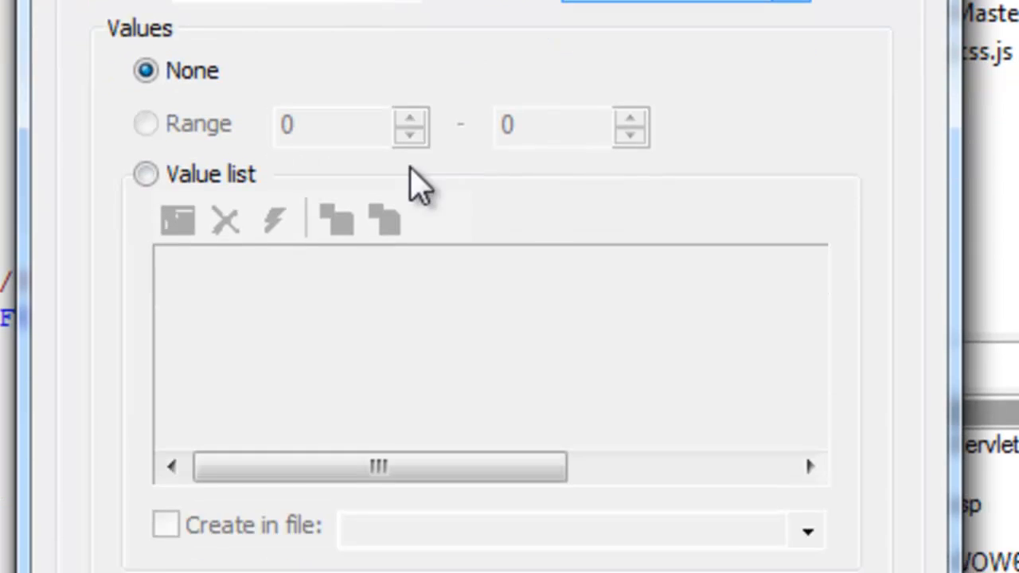
pyautogui.click(146, 31)
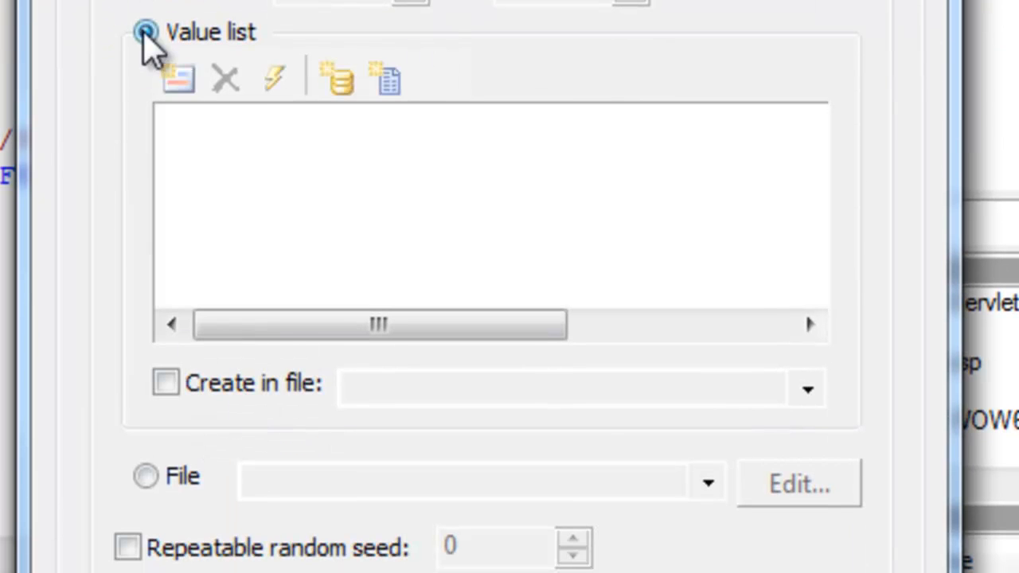
pyautogui.click(279, 79)
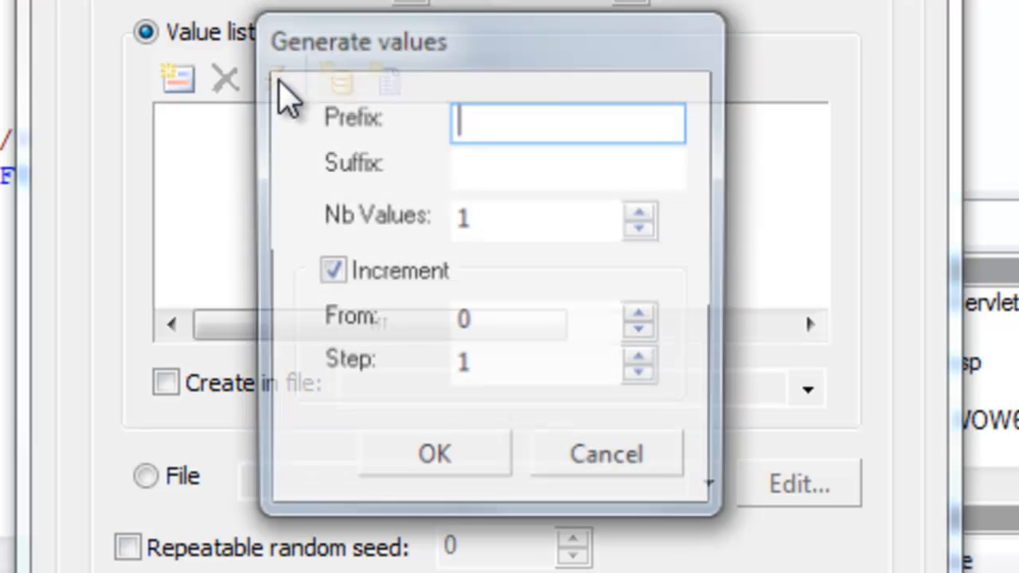
pyautogui.click(494, 168)
pyautogui.click(490, 130)
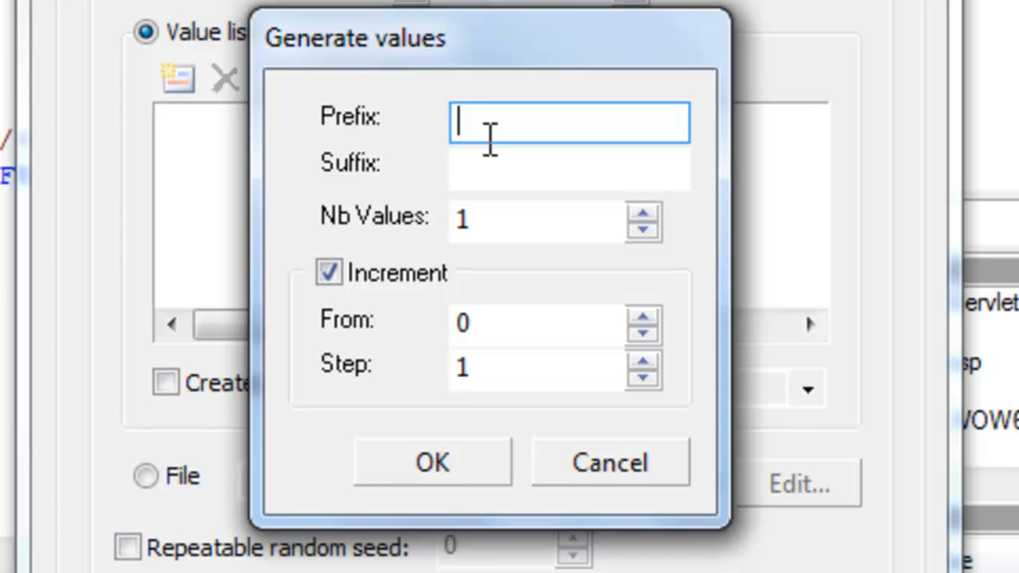
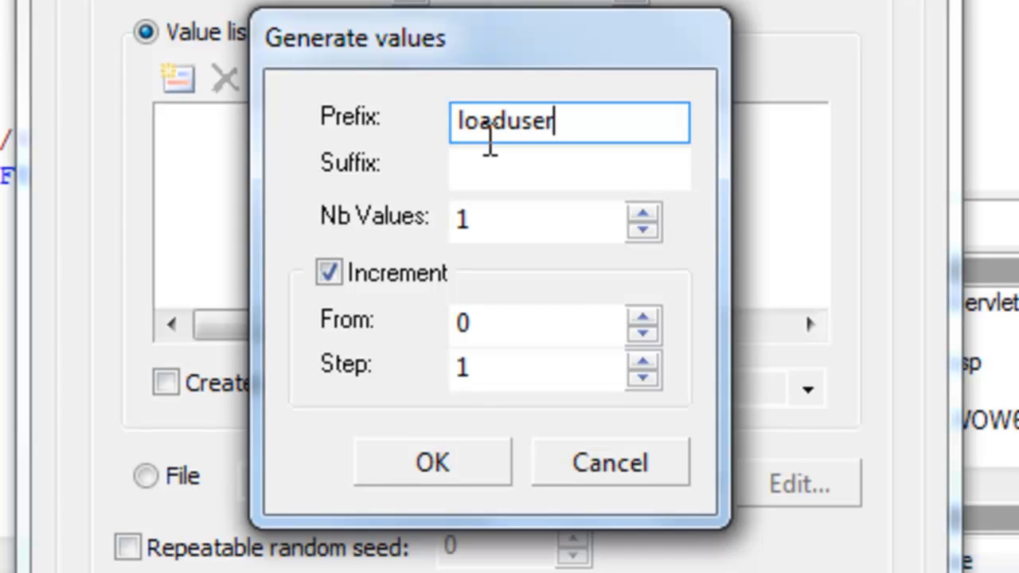
pyautogui.press('Tab')
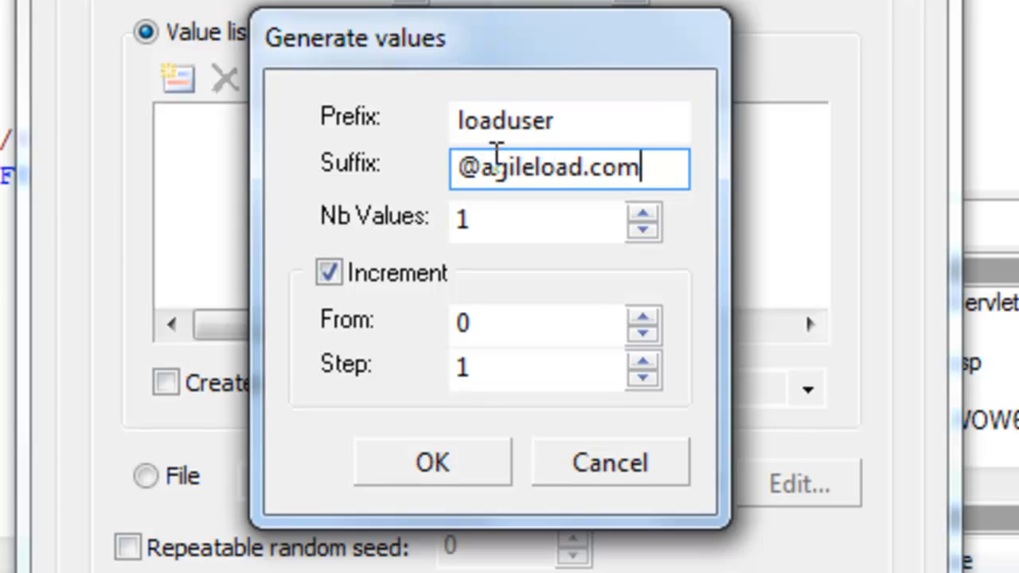
pyautogui.click(484, 221)
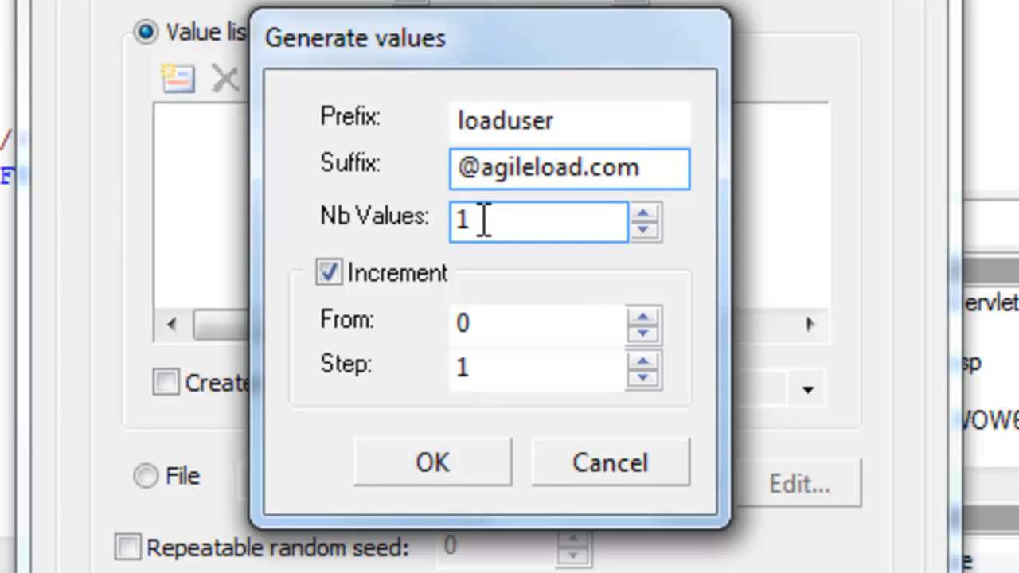
pyautogui.write('000')
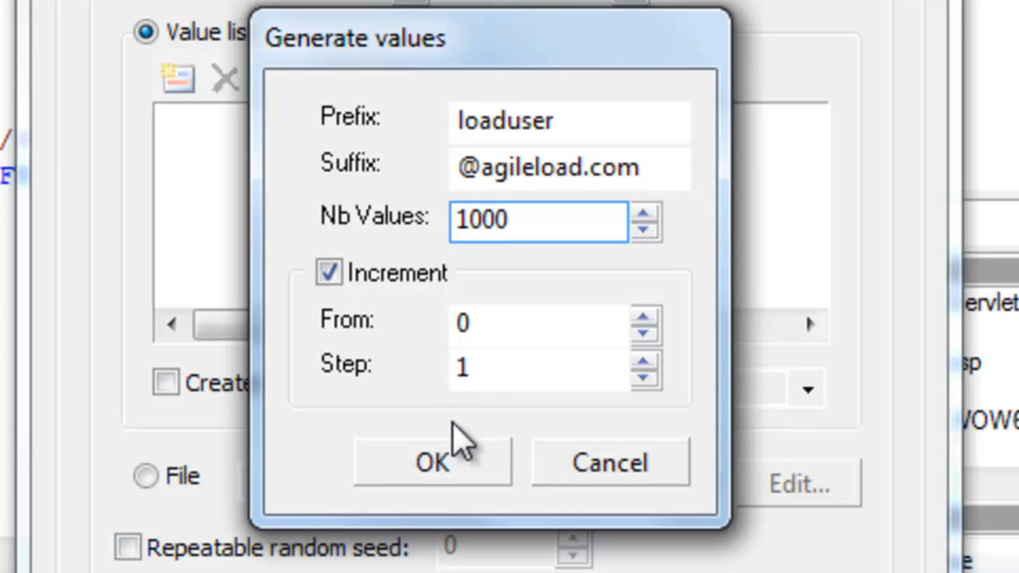
pyautogui.click(460, 471)
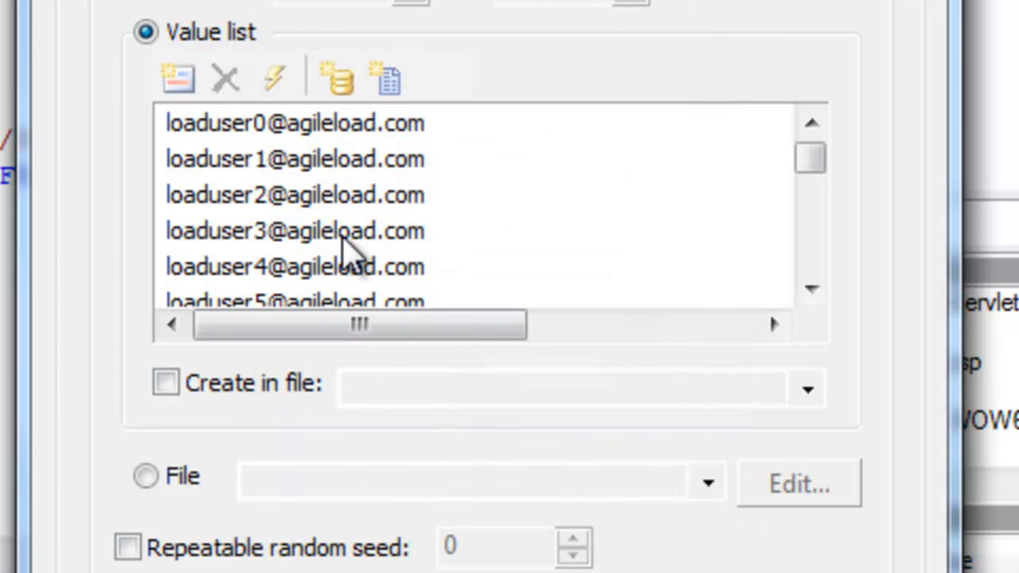
# Step: Store the value list in a file named PlantsUsers, generate the variable, and close its properties
pyautogui.click(167, 386)
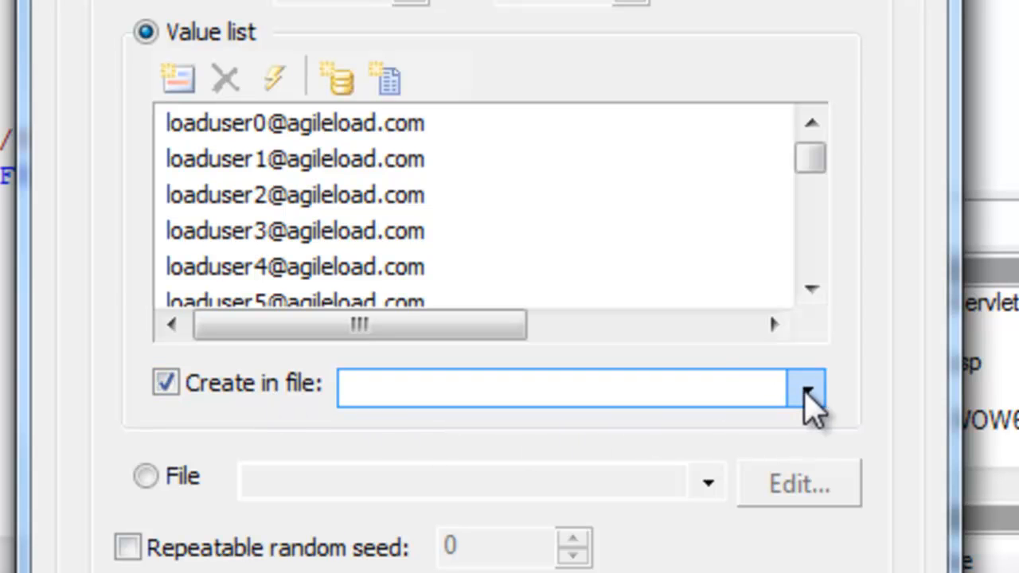
pyautogui.click(704, 387)
pyautogui.write('PlantsUsers')
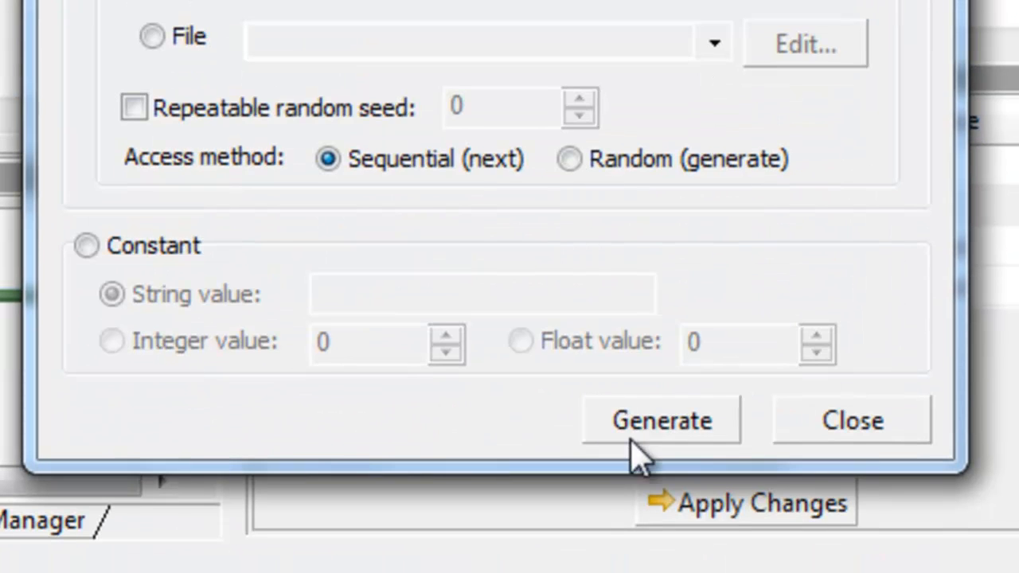
pyautogui.click(643, 432)
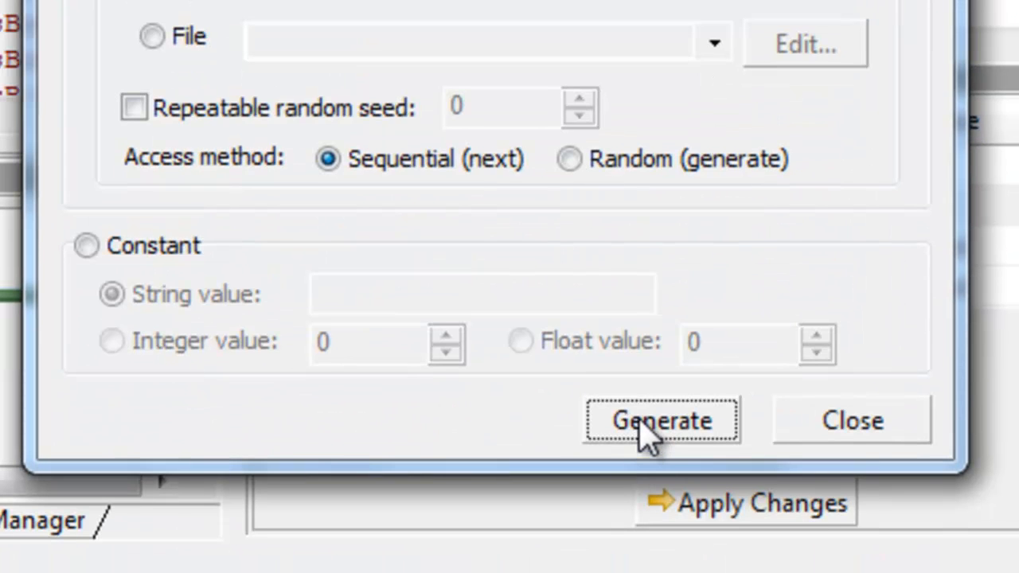
pyautogui.click(844, 430)
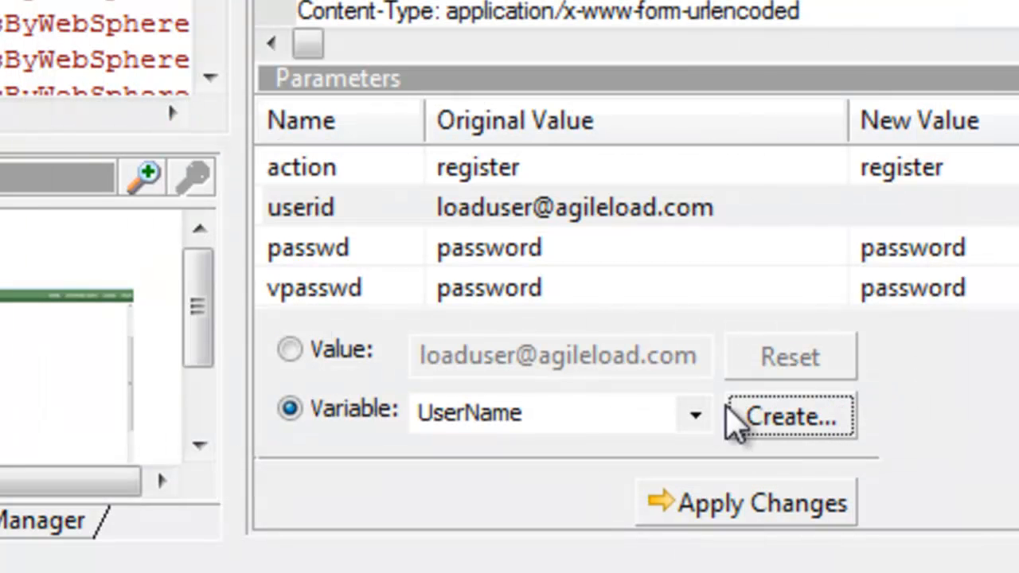
# Step: Assign the UserName variable to the userid parameter and apply the changes to the script
pyautogui.click(693, 414)
pyautogui.click(557, 450)
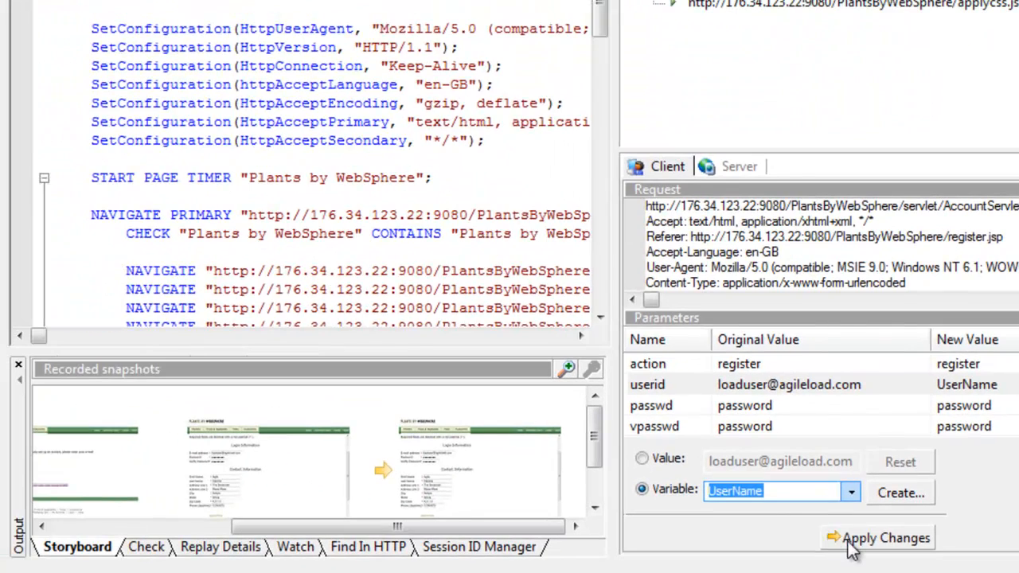
pyautogui.click(852, 539)
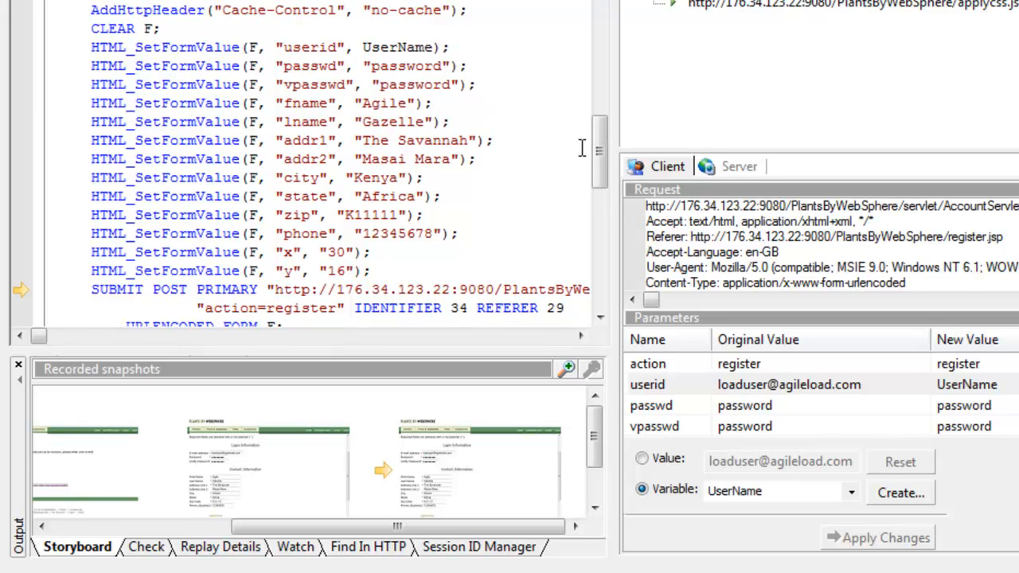
# Step: Open the PlantsUsers value file through the variable properties, examine the generated user IDs, and close the file and the dialog
pyautogui.moveTo(599, 155); pyautogui.dragTo(617, 0)
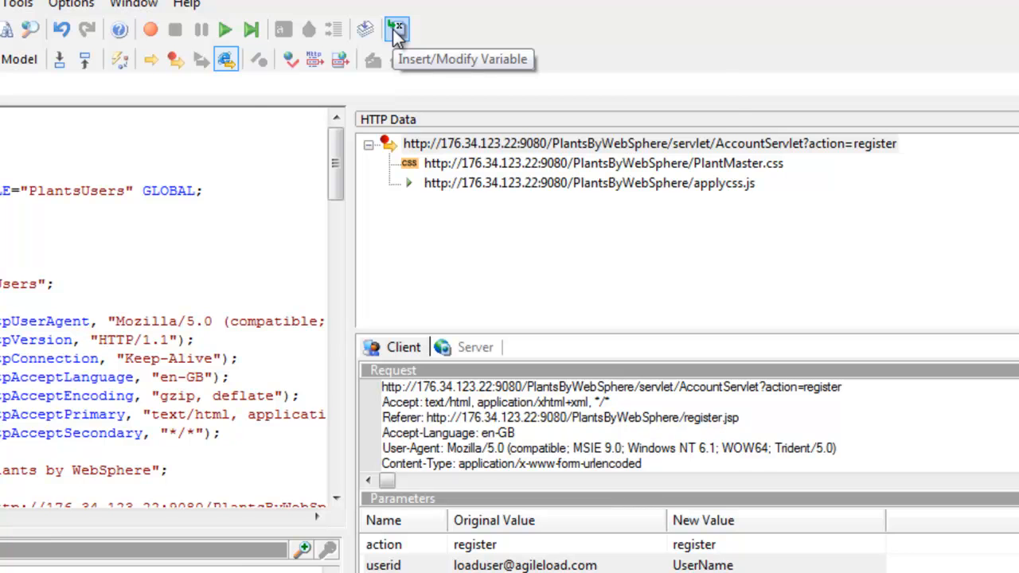
pyautogui.click(396, 30)
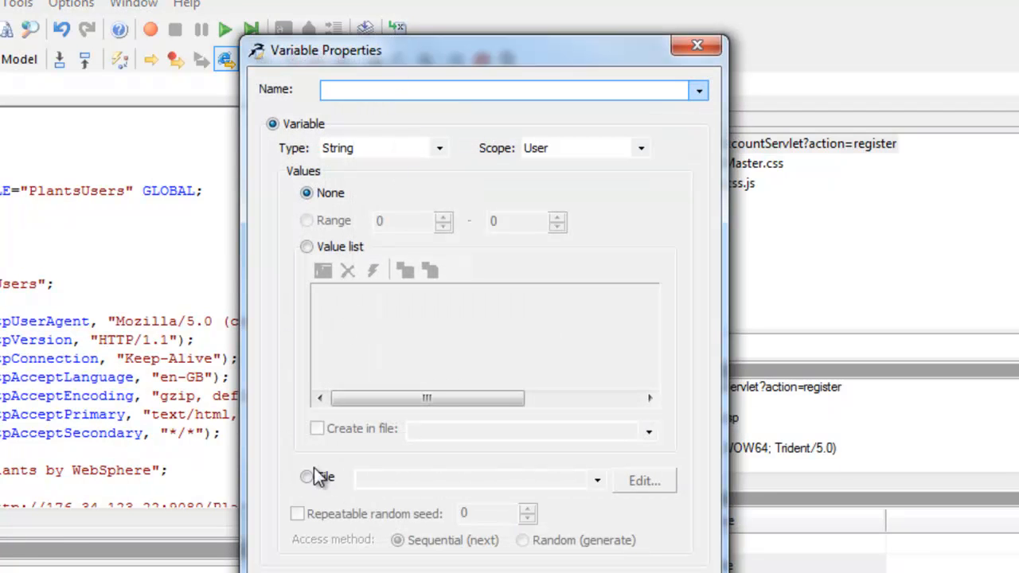
pyautogui.click(306, 477)
pyautogui.click(597, 480)
pyautogui.click(503, 501)
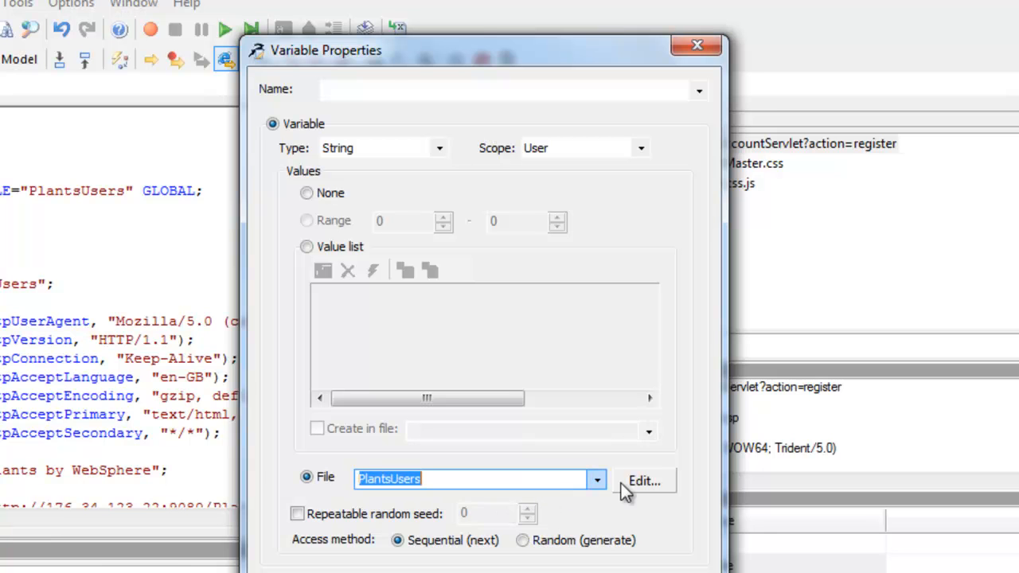
pyautogui.click(618, 482)
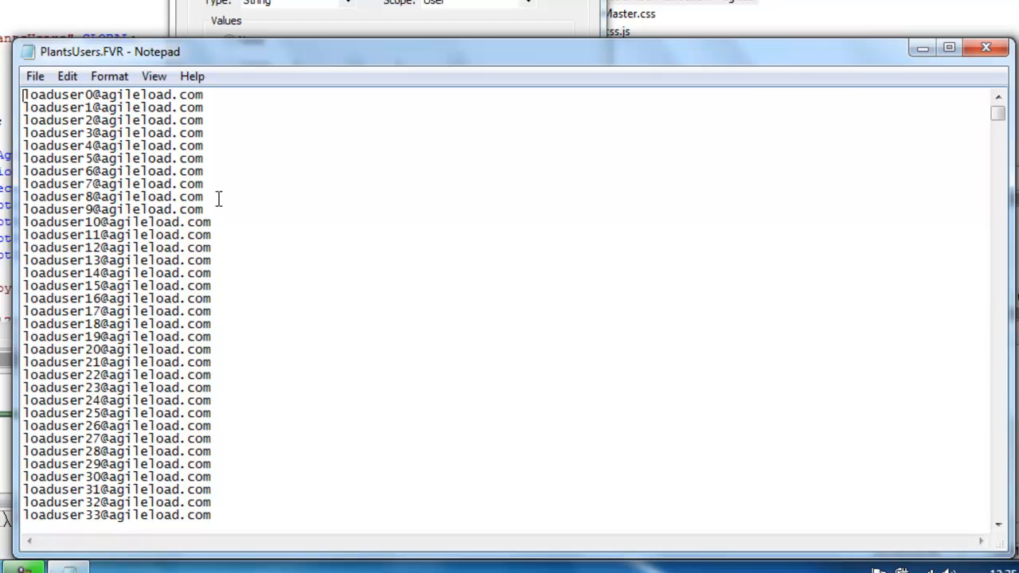
pyautogui.moveTo(998, 112)
pyautogui.mouseDown()
pyautogui.moveTo(998, 497)
pyautogui.moveTo(978, 298)
pyautogui.moveTo(997, 112)
pyautogui.mouseUp()
pyautogui.click(985, 48)
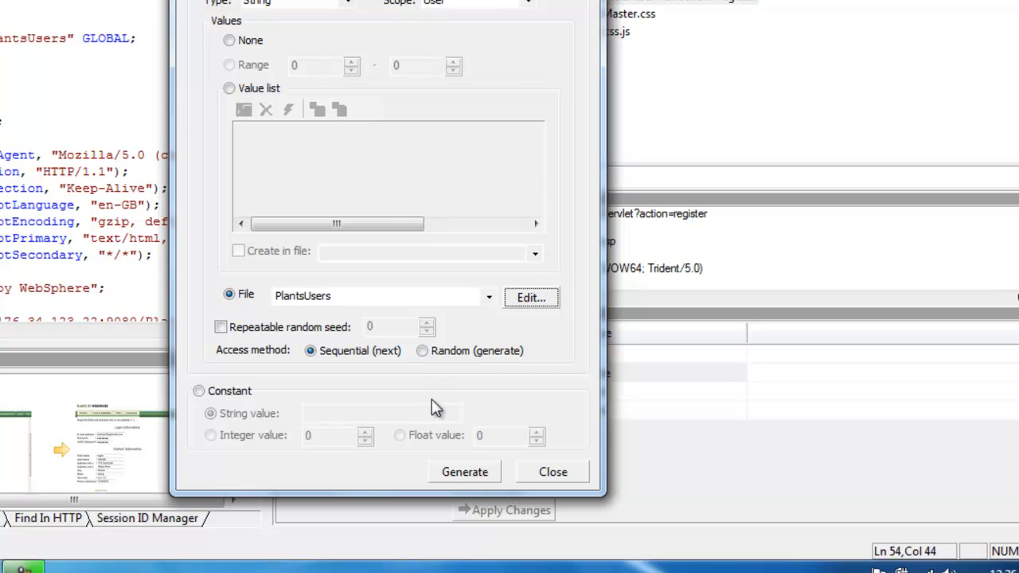
pyautogui.click(553, 471)
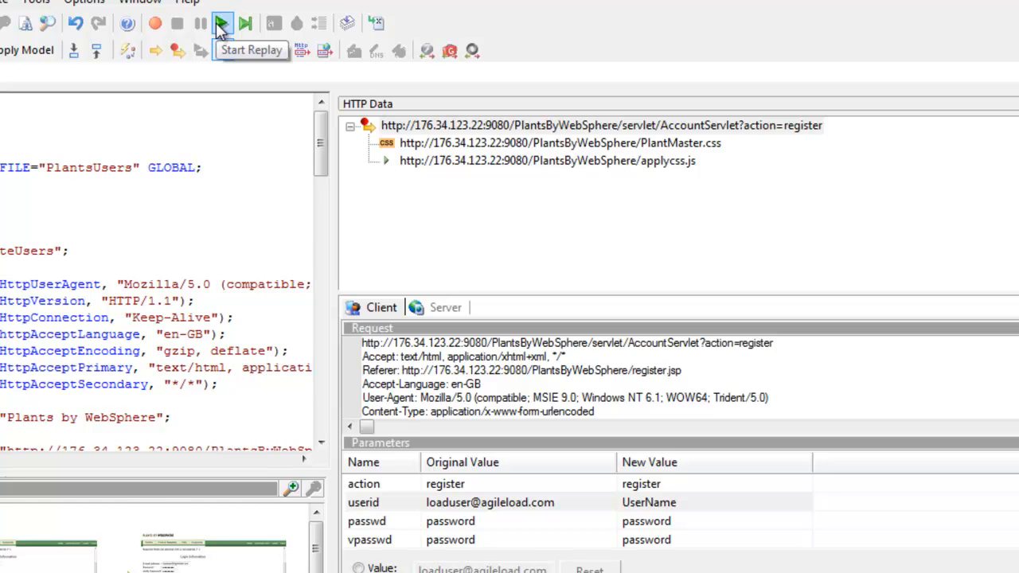
# Step: Replay the script and display the differences between the recorded and replayed sessions using the Folder SID model
pyautogui.click(221, 24)
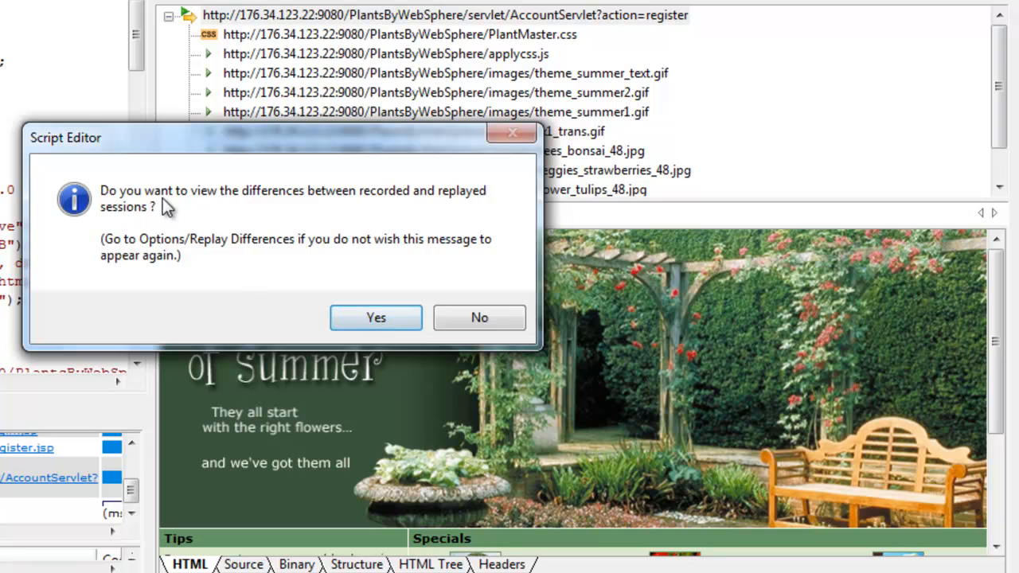
pyautogui.click(370, 318)
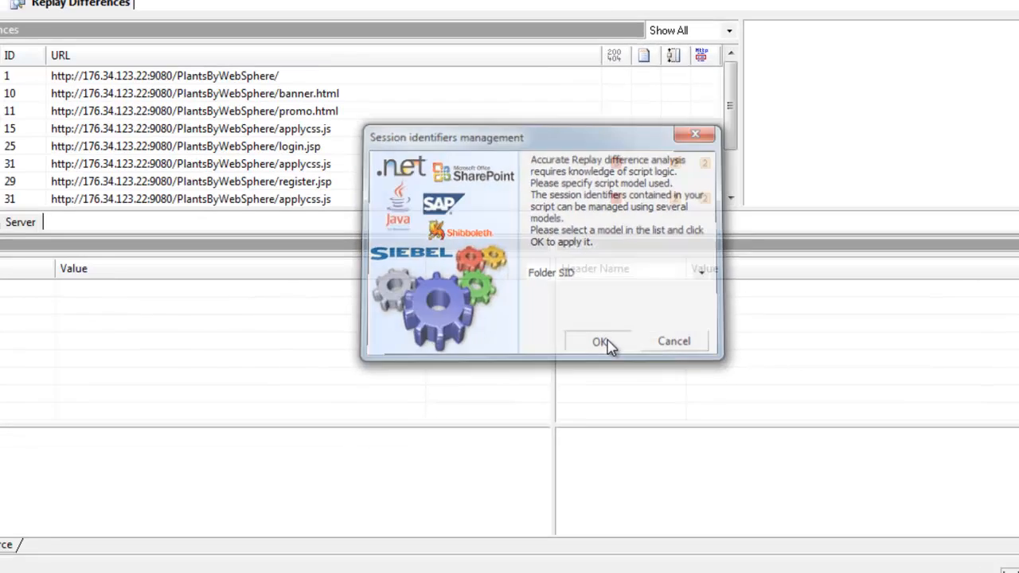
pyautogui.click(370, 353)
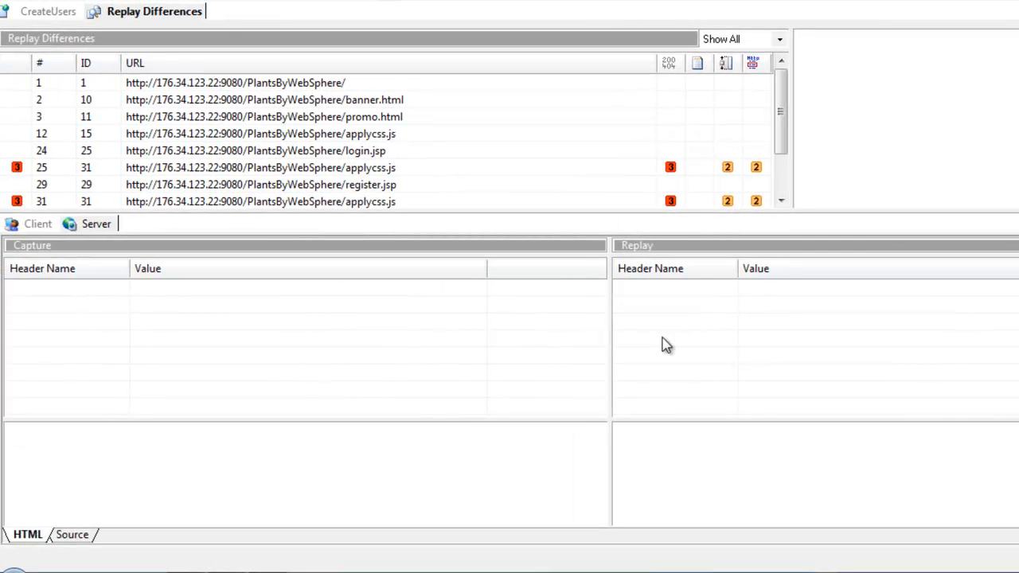
# Step: Compare the captured and replayed server responses of the last applycss.js request and the AccountServlet register request
pyautogui.moveTo(780, 109); pyautogui.dragTo(787, 164)
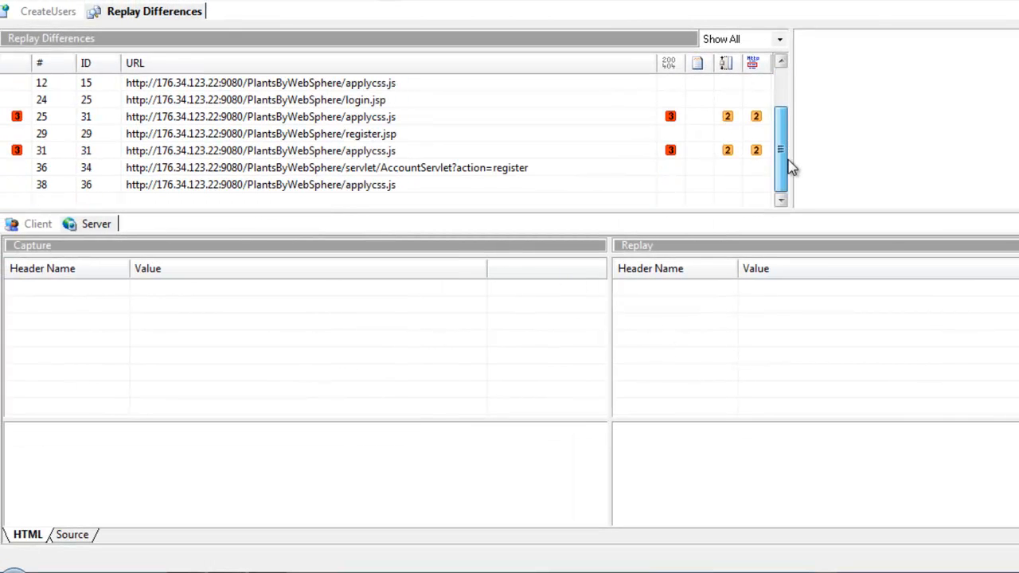
pyautogui.click(366, 191)
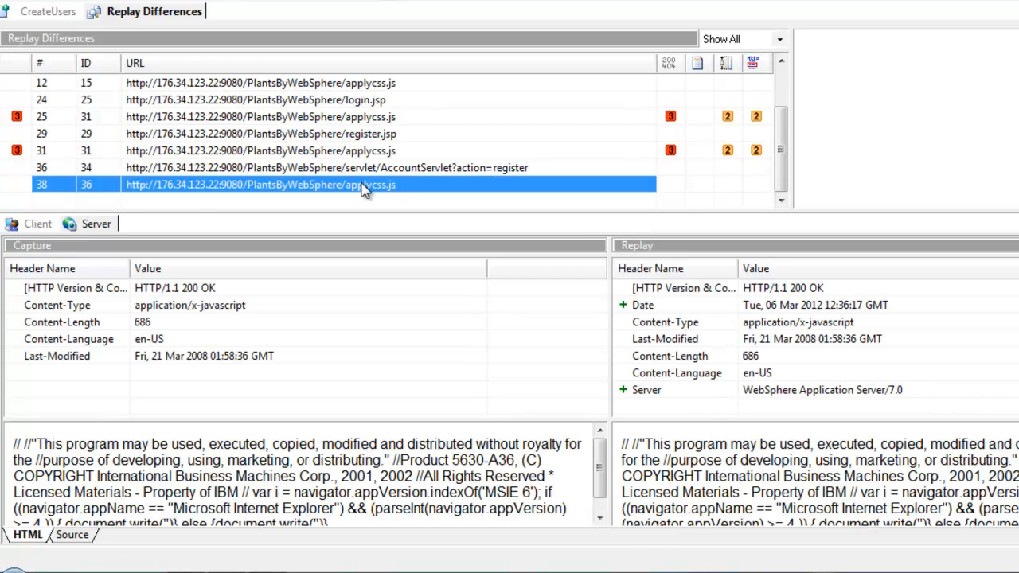
pyautogui.click(359, 169)
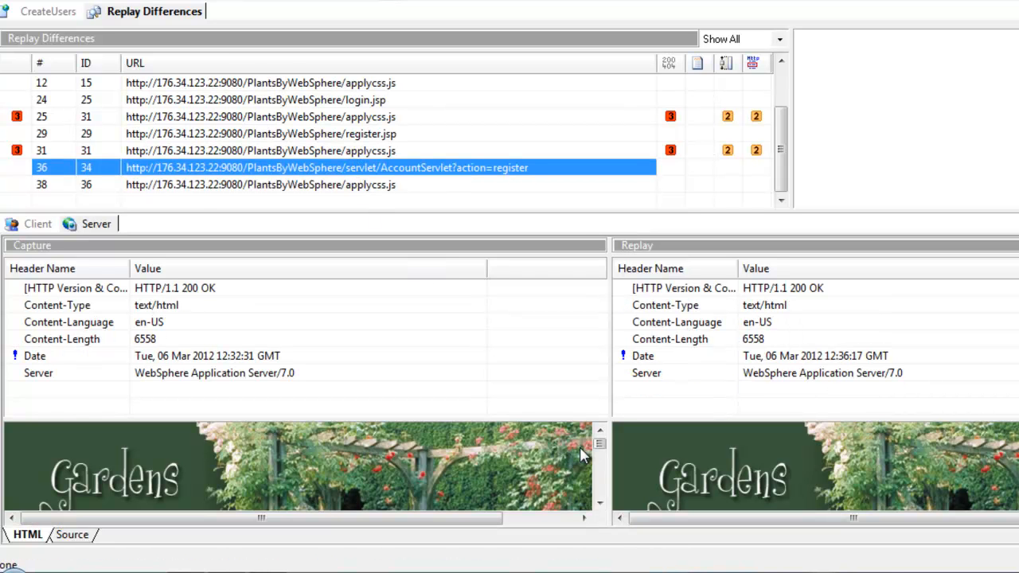
pyautogui.moveTo(572, 420); pyautogui.dragTo(577, 351)
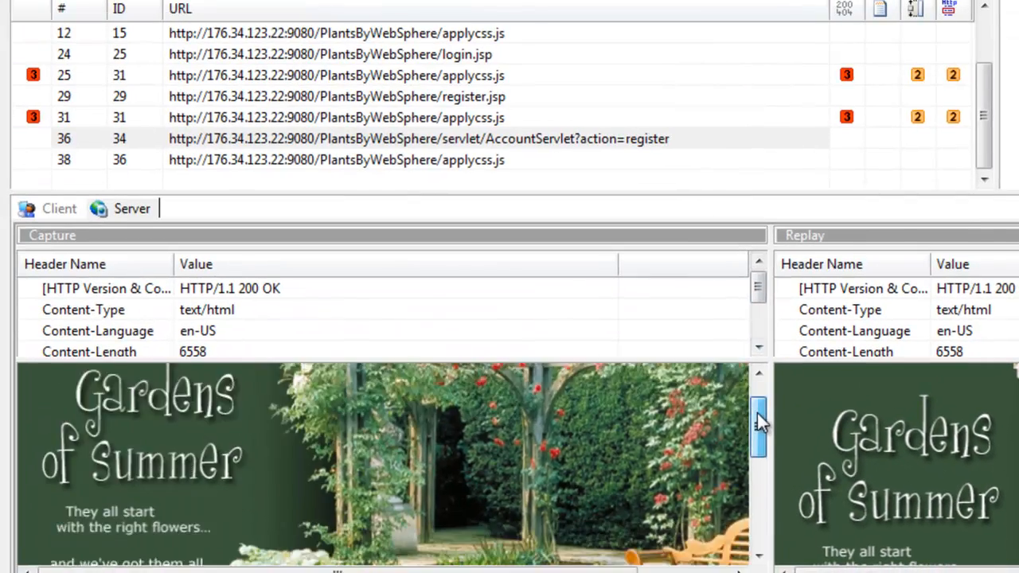
pyautogui.moveTo(757, 413)
pyautogui.mouseDown()
pyautogui.moveTo(758, 542)
pyautogui.moveTo(758, 413)
pyautogui.mouseUp()
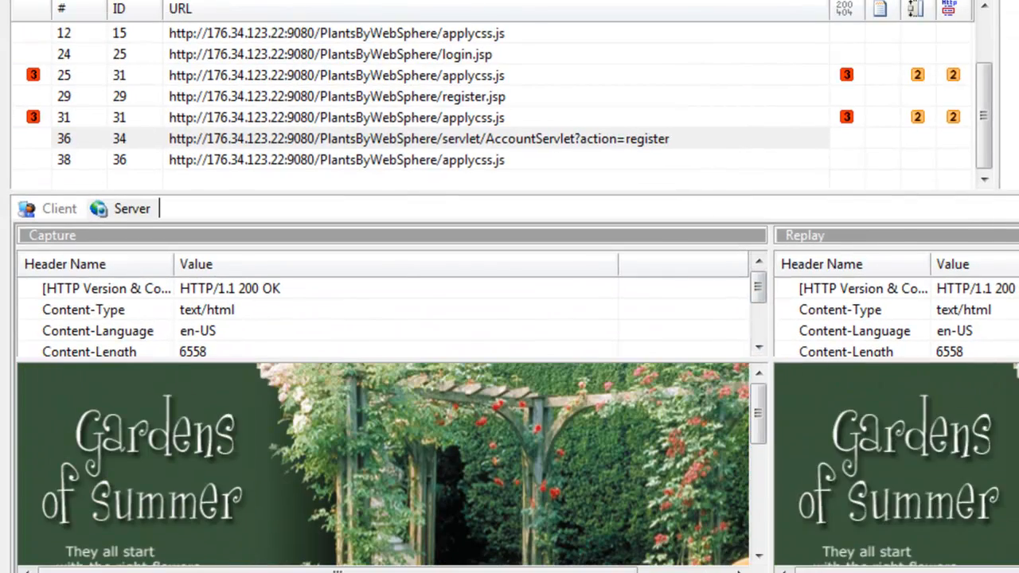
# Step: Compare the captured and replayed client form data of the register request, including the userid parameter
pyautogui.click(45, 208)
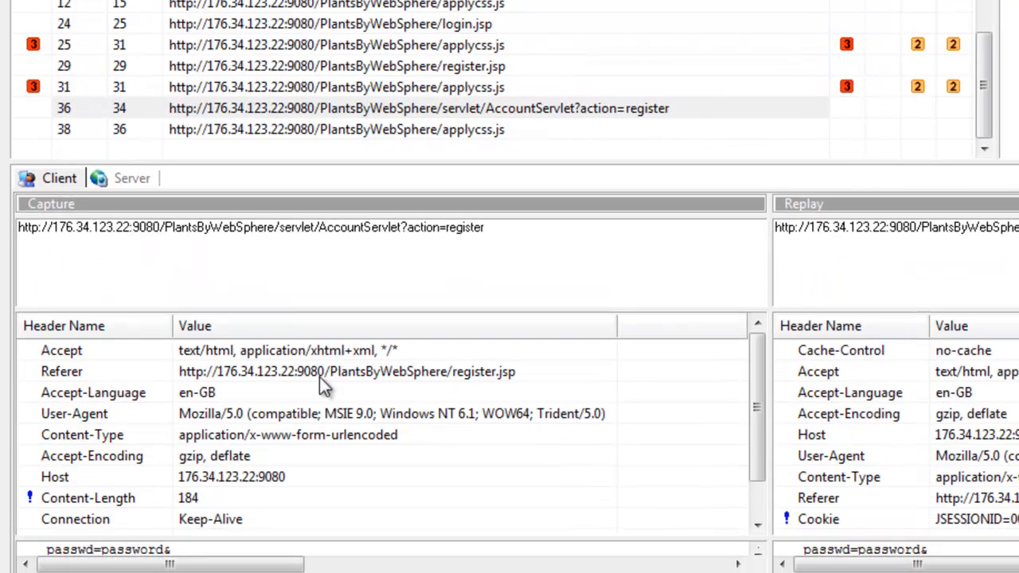
pyautogui.moveTo(652, 533); pyautogui.dragTo(662, 432)
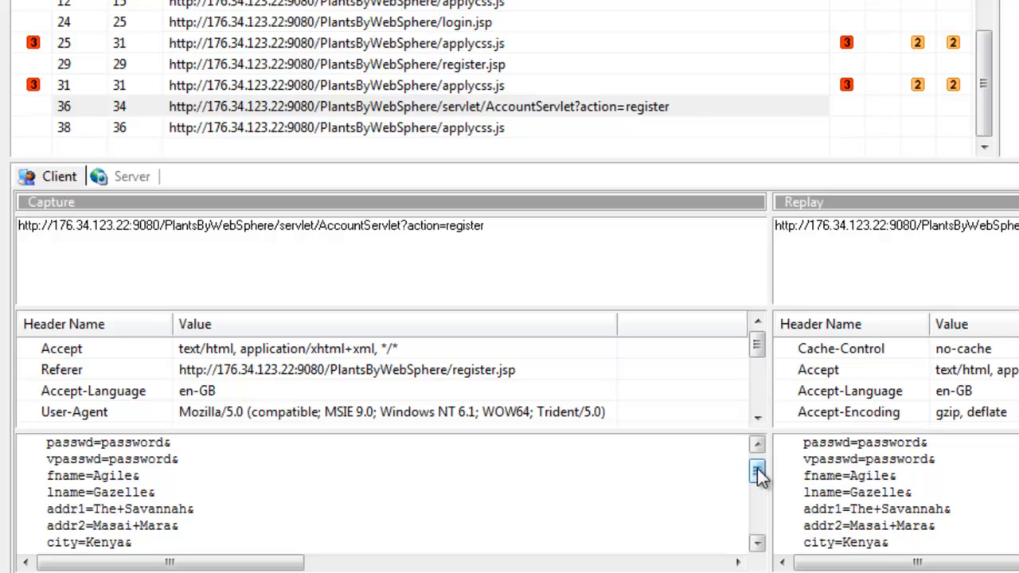
pyautogui.moveTo(759, 475); pyautogui.dragTo(767, 455)
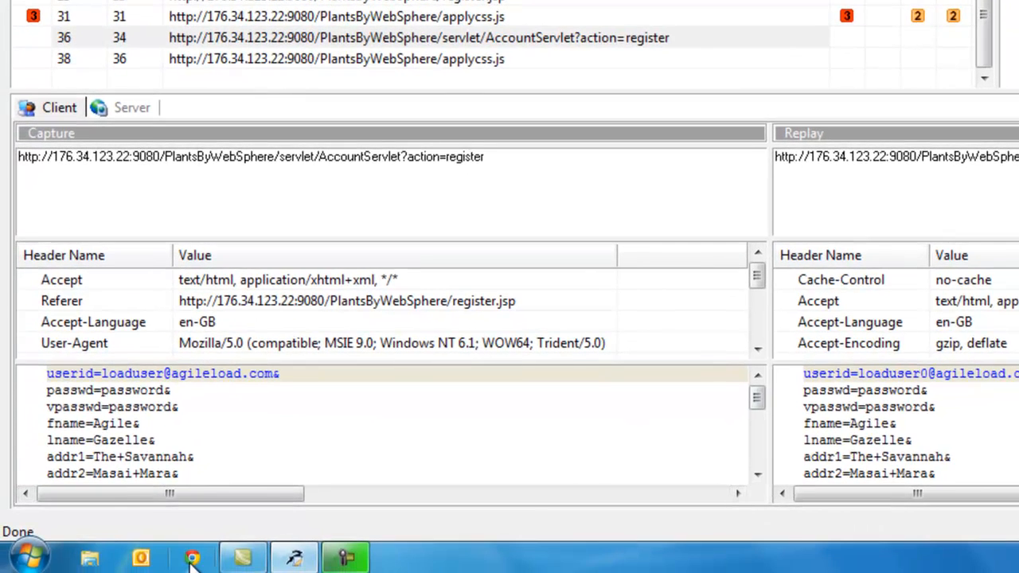
# Step: Switch to the Chrome browser, load the PlantsByWebSphere site, and open its login page
pyautogui.click(193, 560)
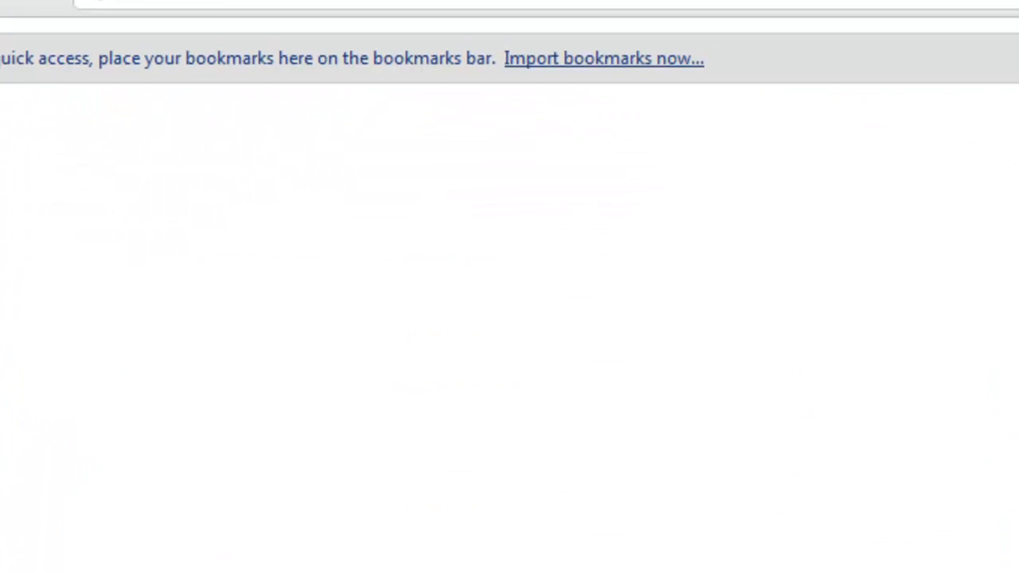
pyautogui.write('http://176.34.123.22:9080/PlantsByWebSphere/')
pyautogui.press('Return')
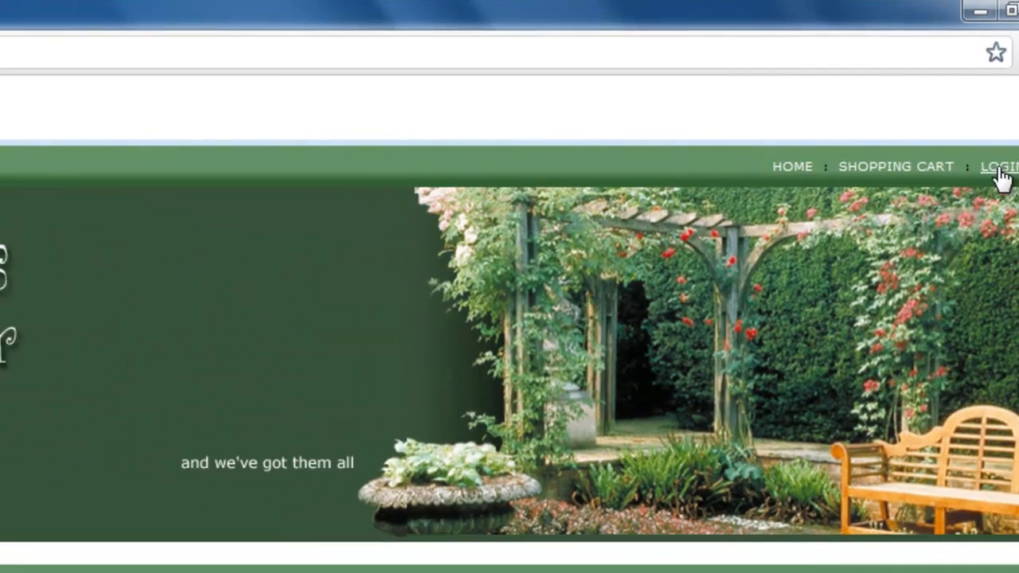
pyautogui.click(926, 169)
# Step: Sign in to PlantsByWebSphere with the replayed user's e-mail address and the account password
pyautogui.click(235, 362)
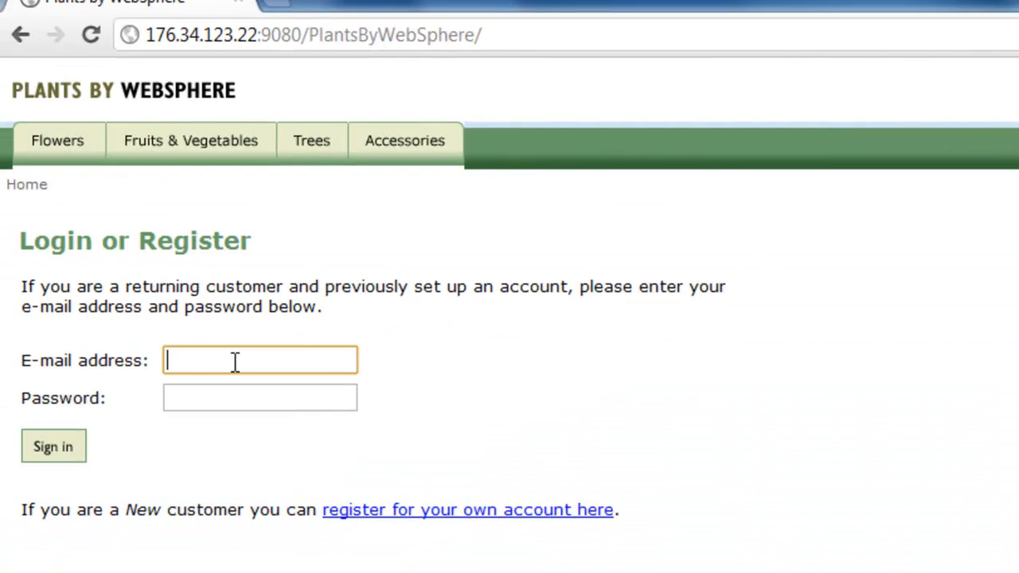
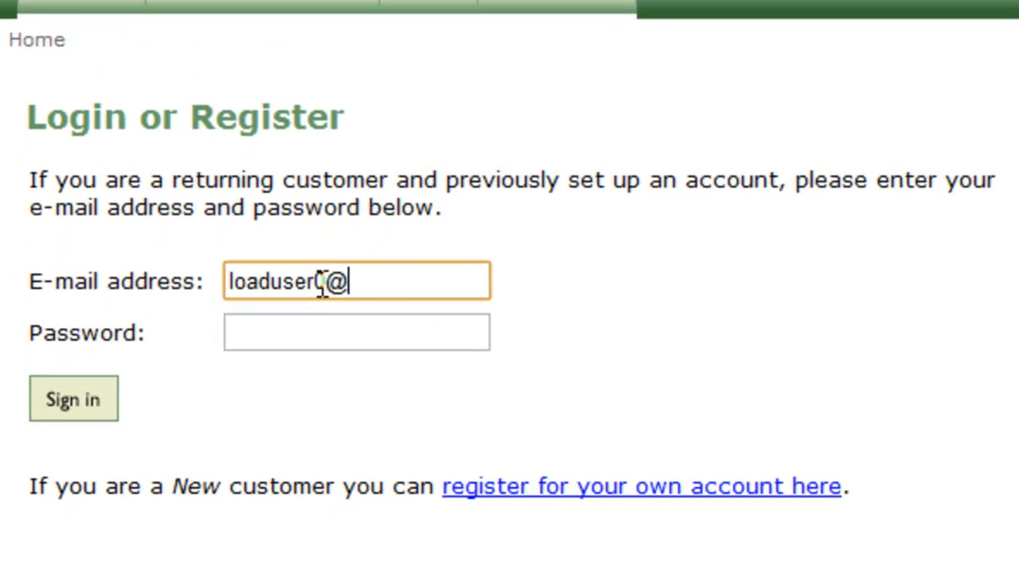
pyautogui.press('Tab')
pyautogui.write('password')
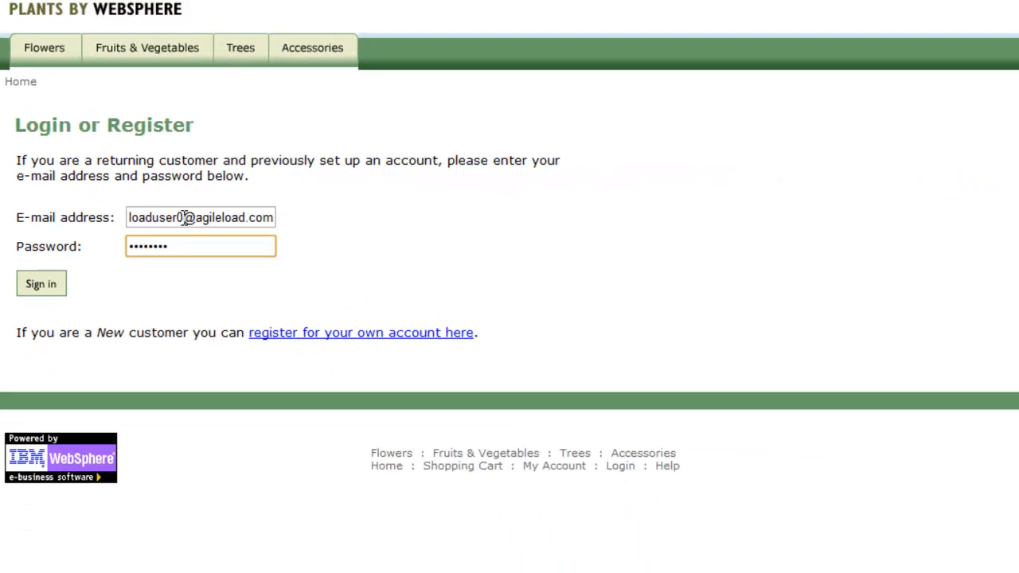
pyautogui.click(40, 284)
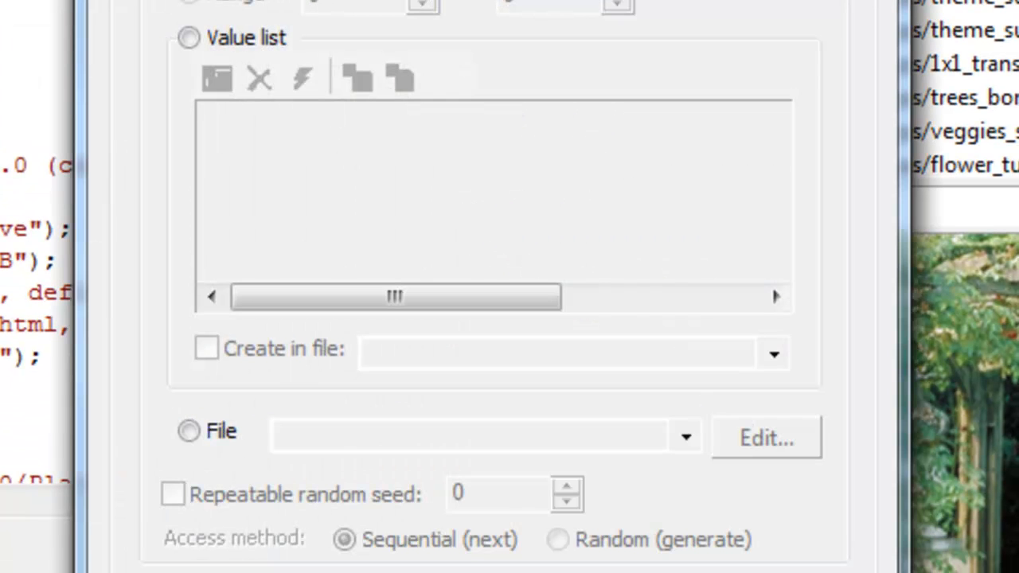
# Step: Set the variable's value source to the PlantsUsers file with sequential access and open that file for editing
pyautogui.click(217, 434)
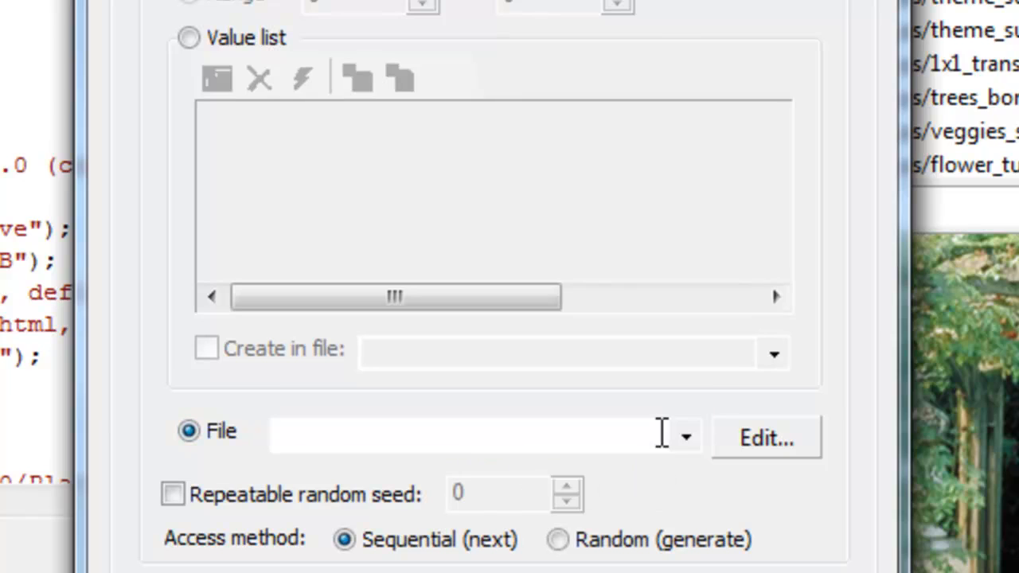
pyautogui.click(685, 437)
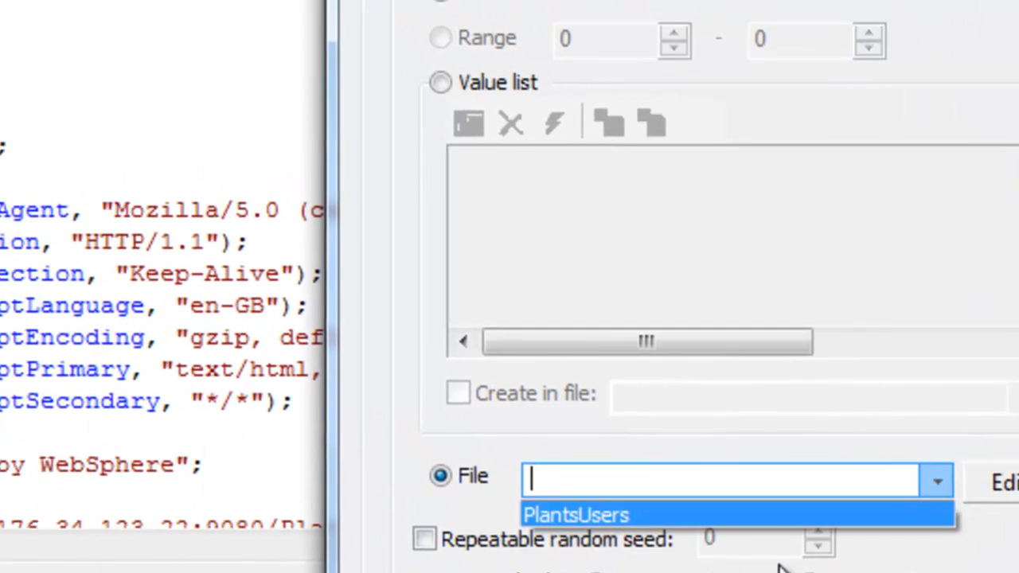
pyautogui.click(769, 515)
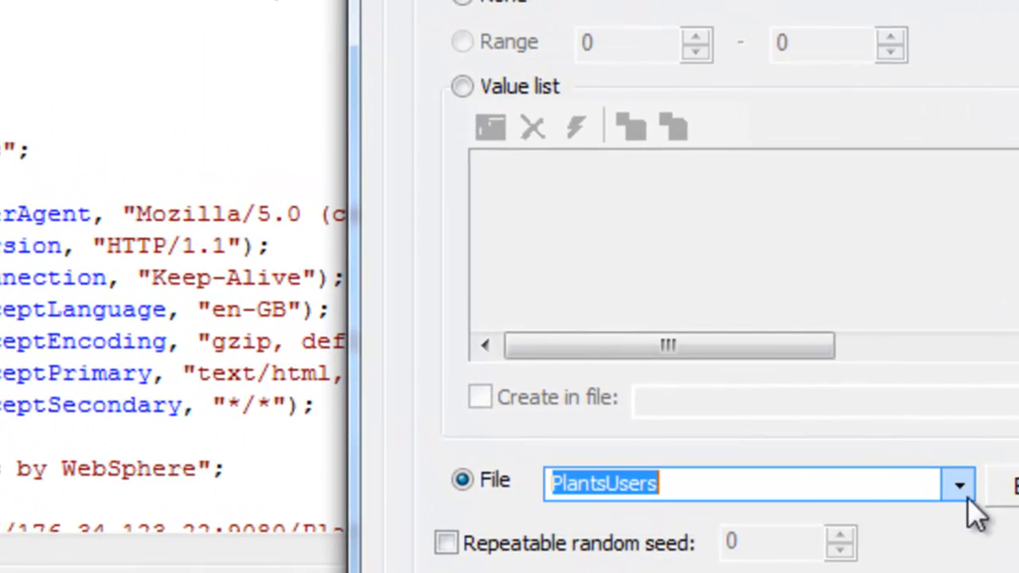
pyautogui.click(987, 482)
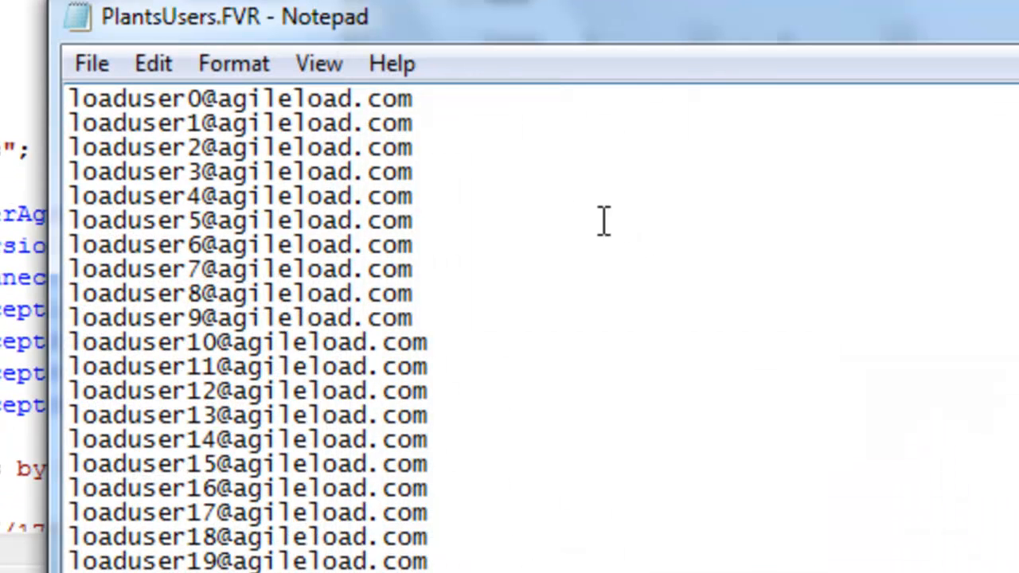
# Step: Delete the already registered first user from the PlantsUsers file, save the file, and close the variable dialog
pyautogui.moveTo(473, 111); pyautogui.dragTo(68, 99)
pyautogui.press('Delete')
pyautogui.press('Delete')
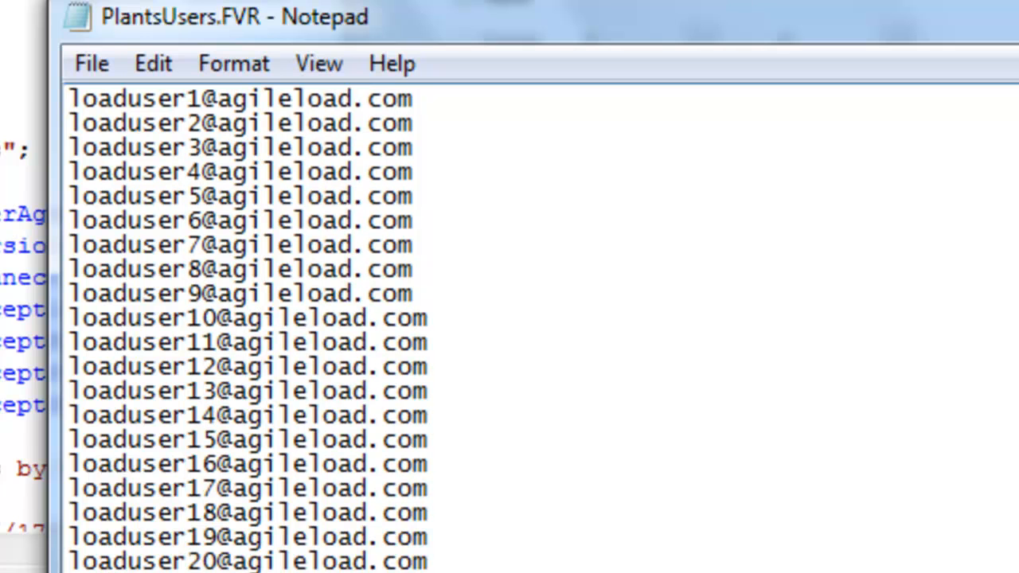
pyautogui.click(88, 64)
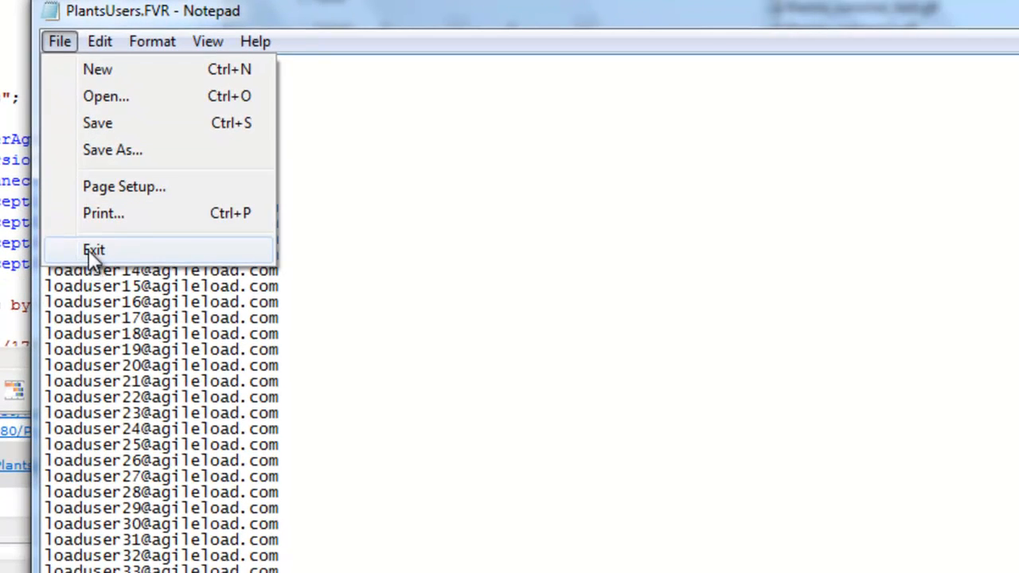
pyautogui.click(136, 359)
pyautogui.click(444, 233)
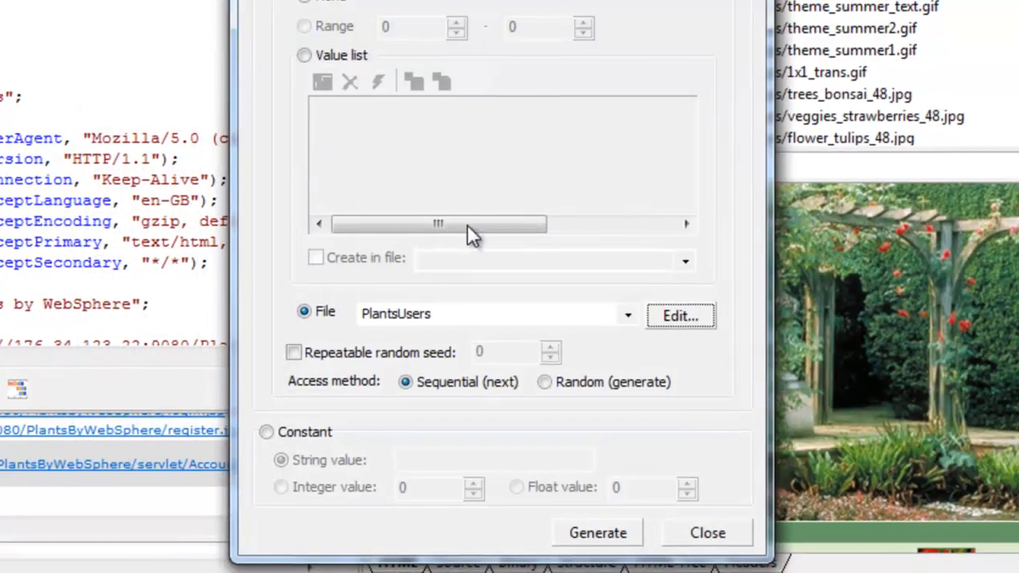
pyautogui.press('Escape')
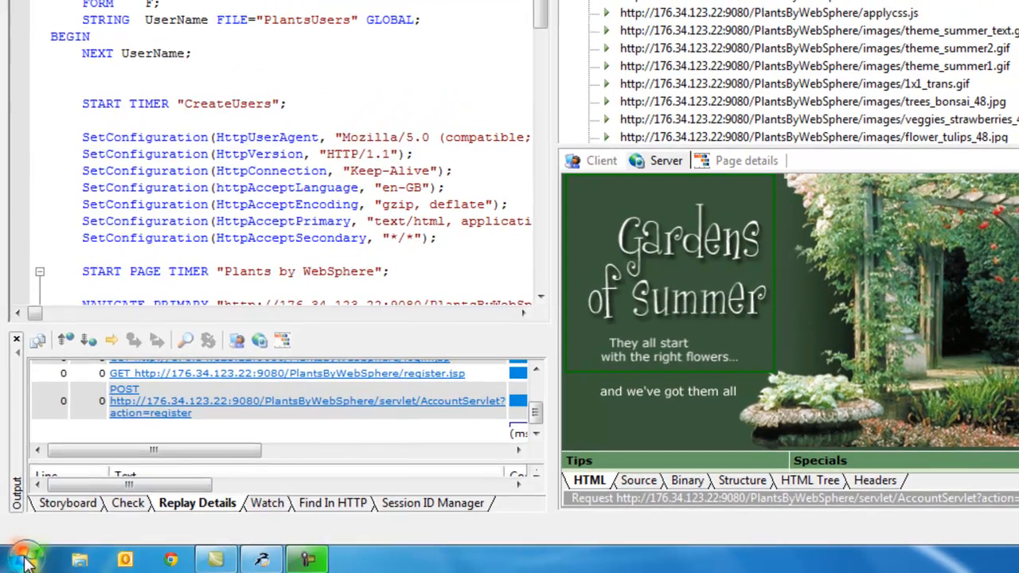
# Step: Find and launch AgileLoad Test Center
pyautogui.click(24, 561)
pyautogui.write('agil')
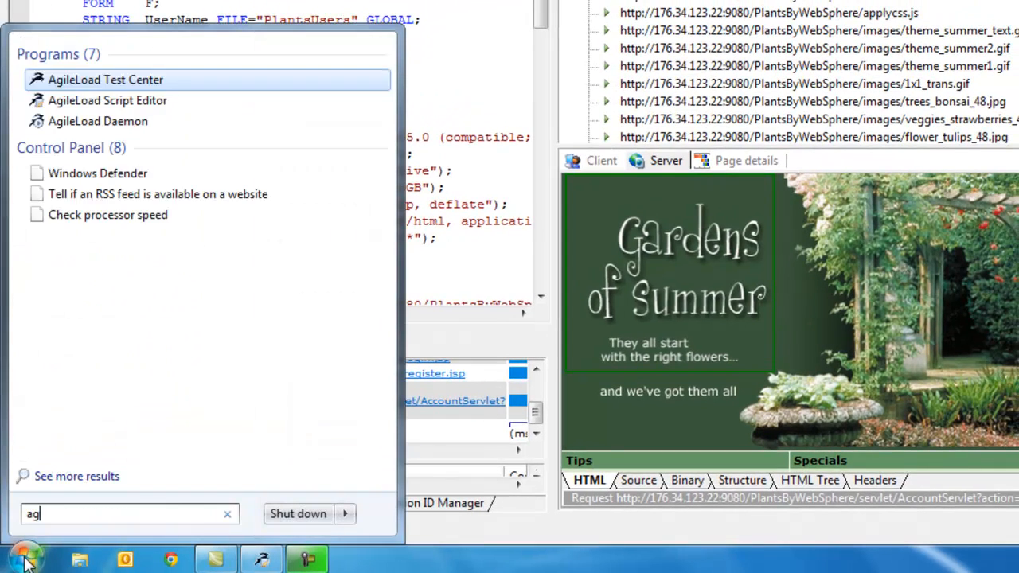
pyautogui.write('eload')
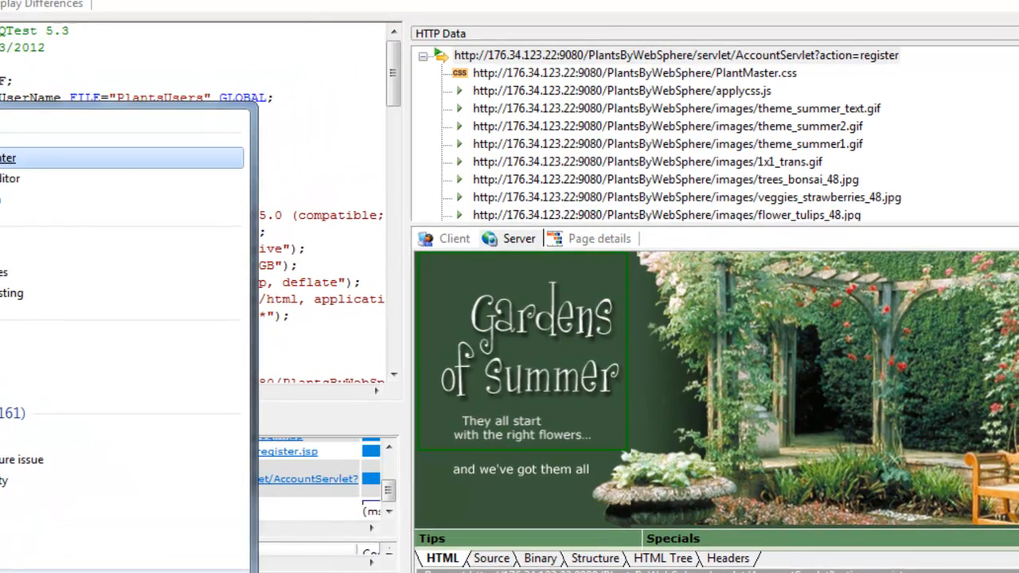
pyautogui.click(6, 158)
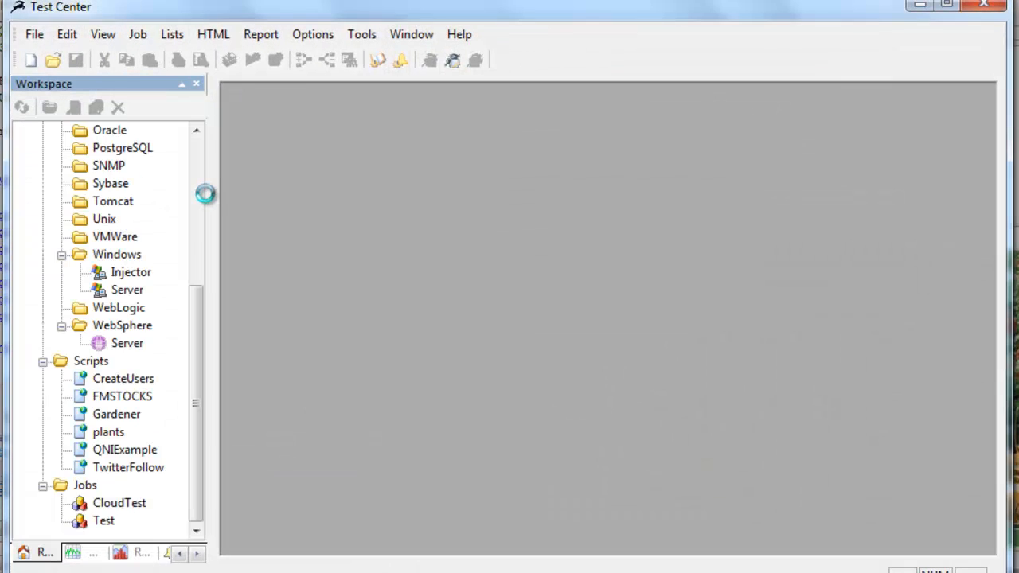
# Step: Create a new job named DataGen in the workspace's Jobs folder
pyautogui.rightClick(71, 485)
pyautogui.click(90, 498)
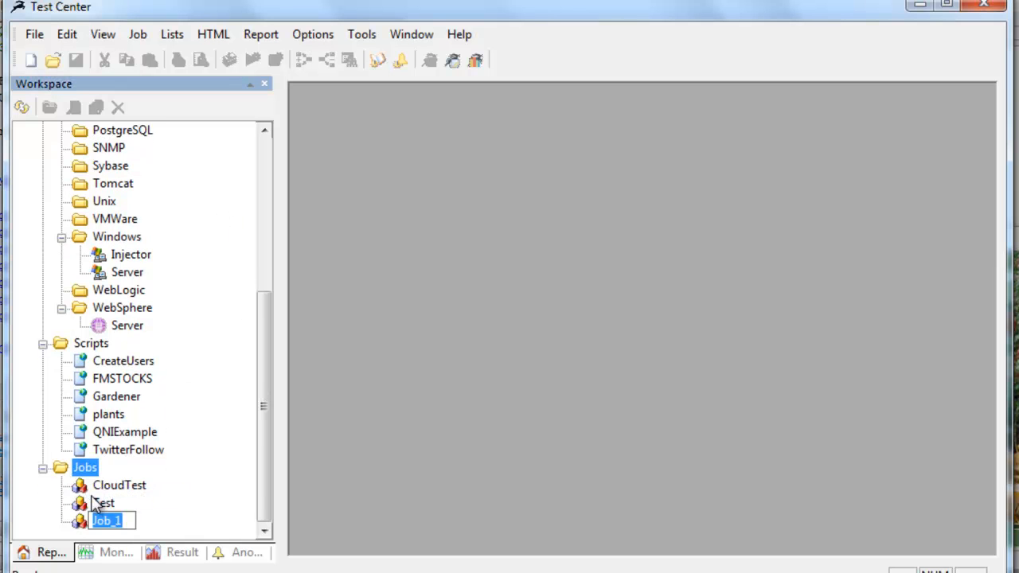
pyautogui.write('DataGen')
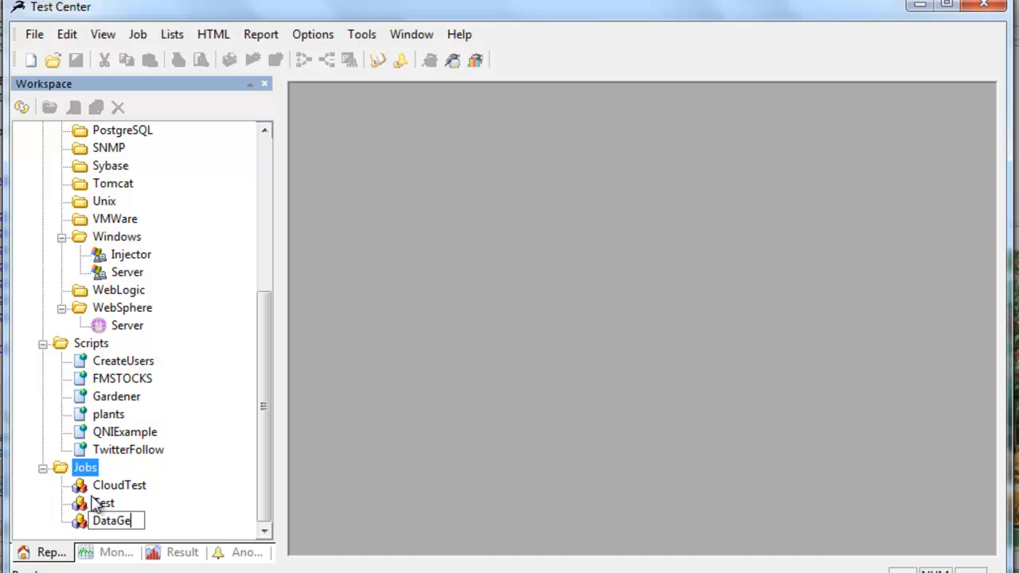
# Step: Open the DataGen job and add the CreateUsers script to its load test
pyautogui.click(83, 525)
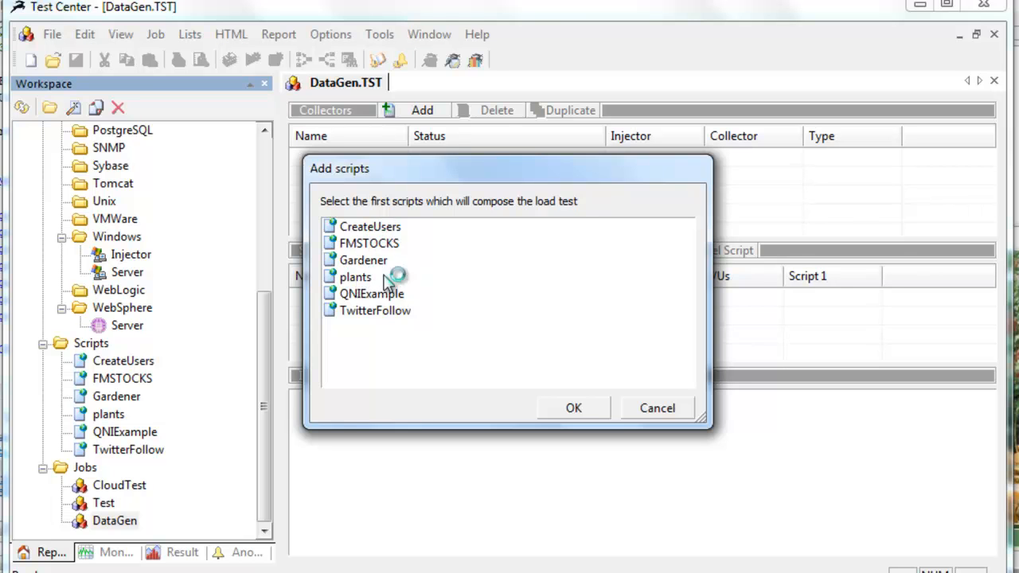
pyautogui.click(378, 229)
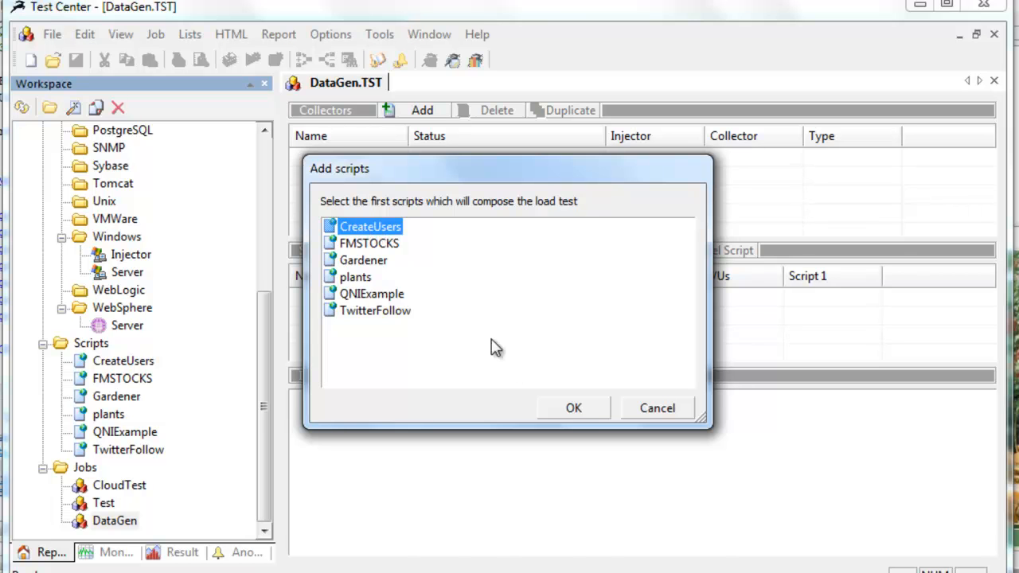
pyautogui.click(573, 408)
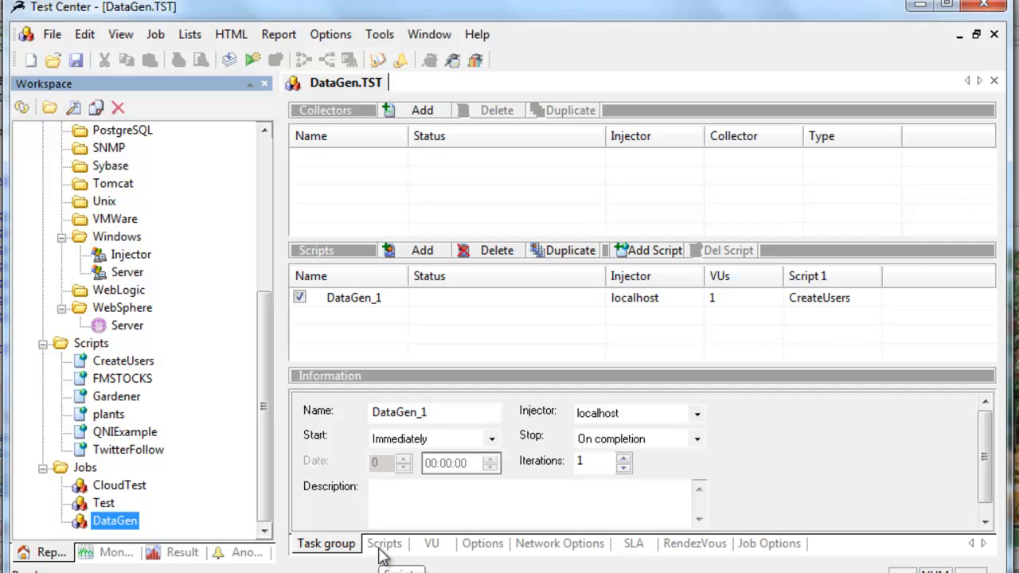
# Step: Set the DataGen task group to 100 iterations and 10 virtual users
pyautogui.click(603, 467)
pyautogui.write('100')
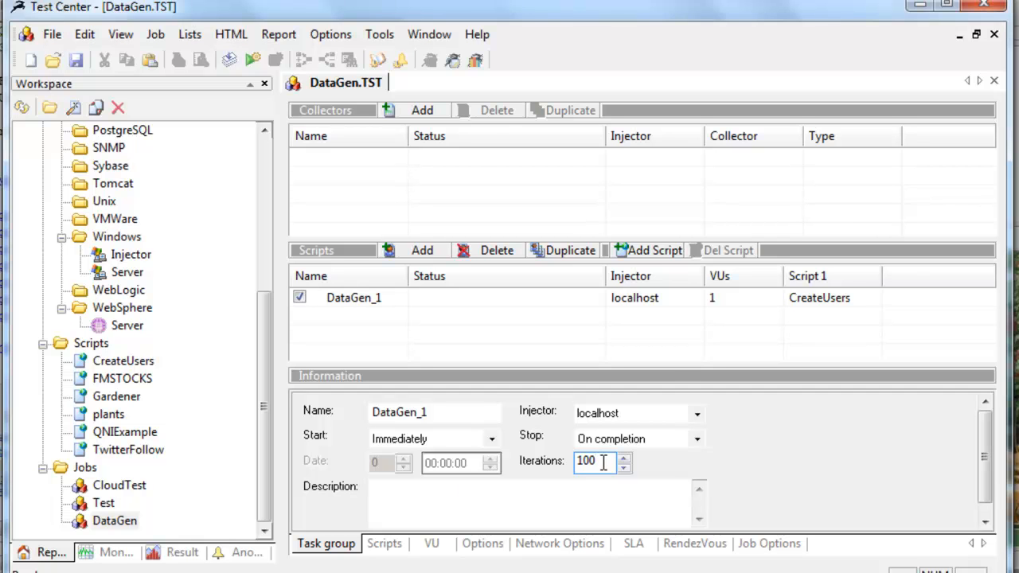
pyautogui.click(726, 300)
pyautogui.click(726, 298)
pyautogui.click(424, 418)
pyautogui.write('0')
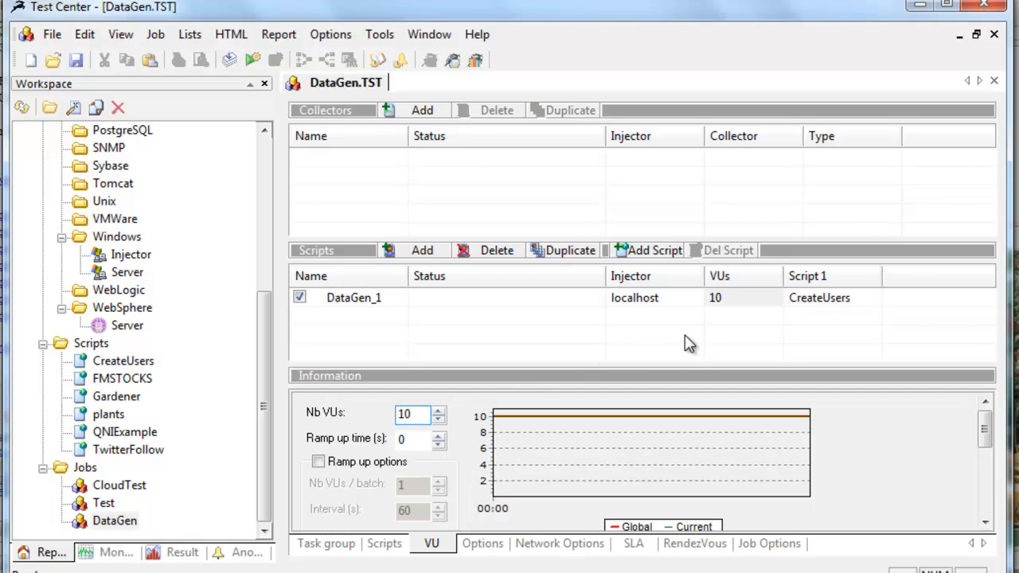
pyautogui.click(739, 309)
pyautogui.click(371, 299)
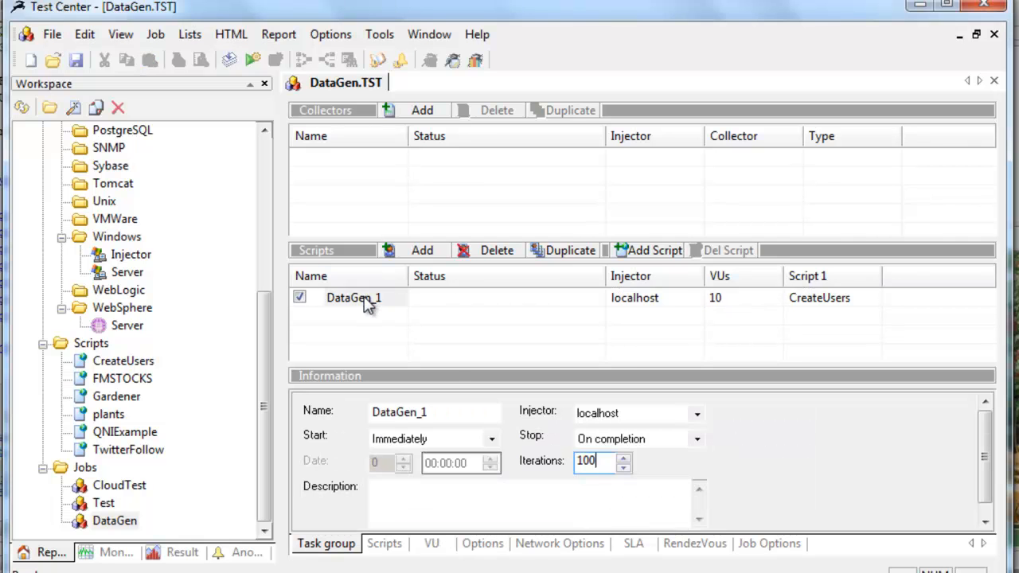
pyautogui.click(594, 461)
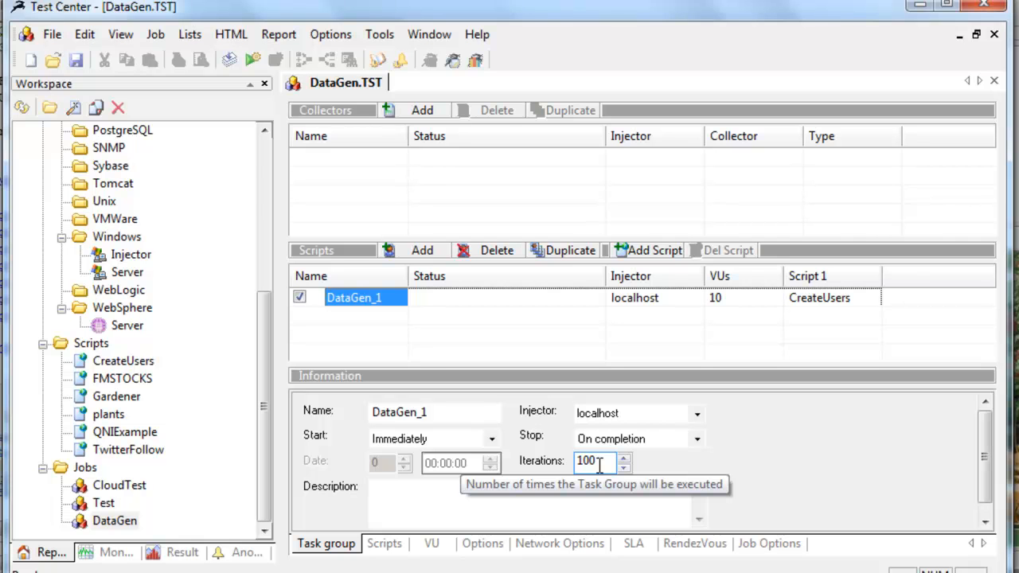
# Step: Set the CreateUsers script's termination to Iteration with 1 iteration and return to the task group settings
pyautogui.click(390, 548)
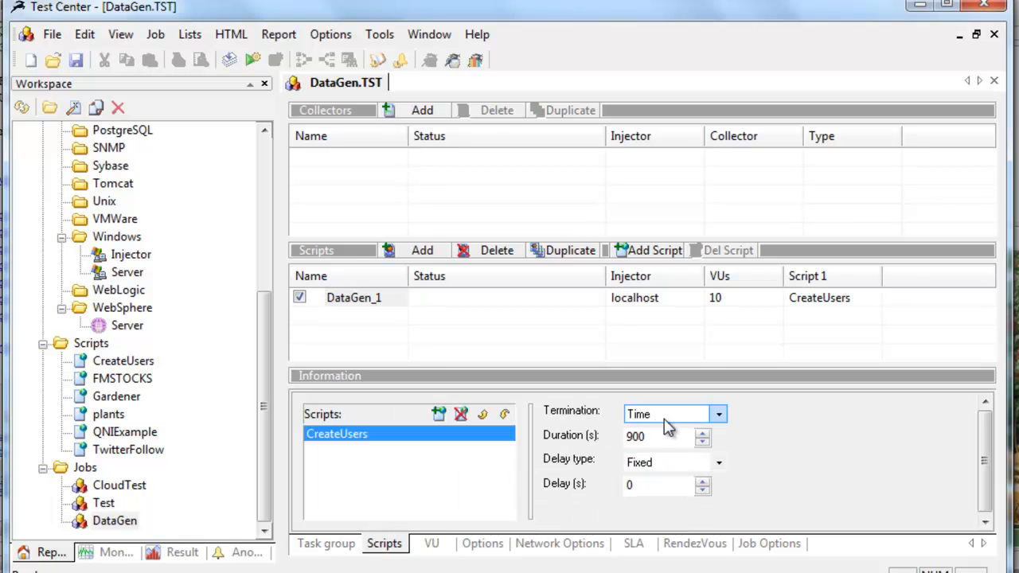
pyautogui.click(718, 413)
pyautogui.click(690, 432)
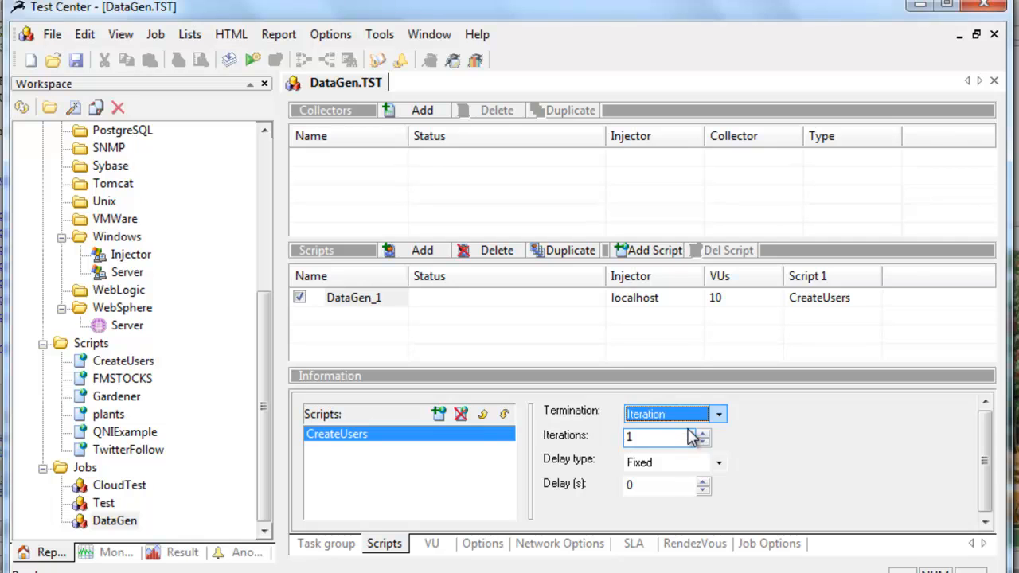
pyautogui.click(673, 435)
pyautogui.click(639, 411)
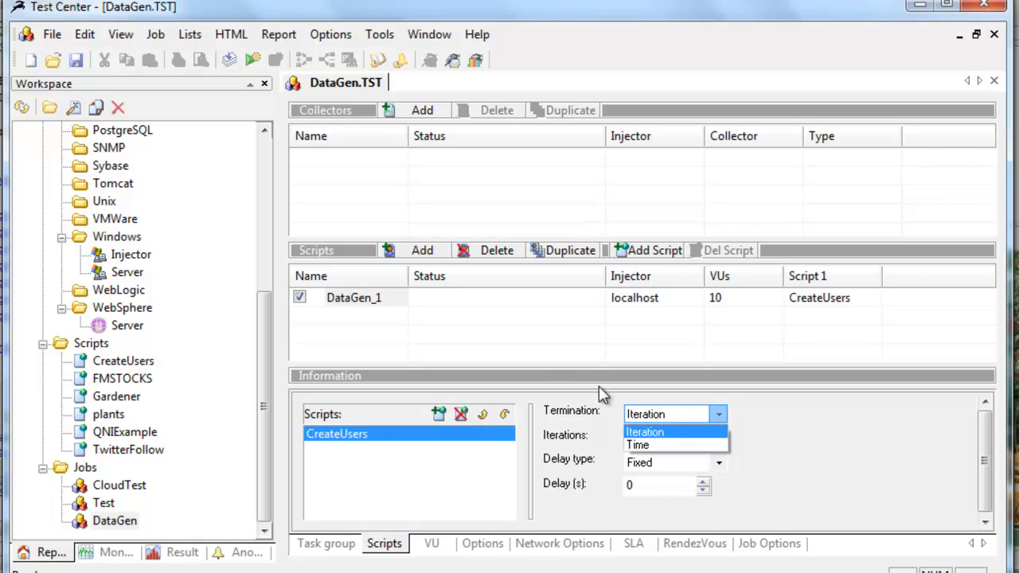
pyautogui.click(369, 309)
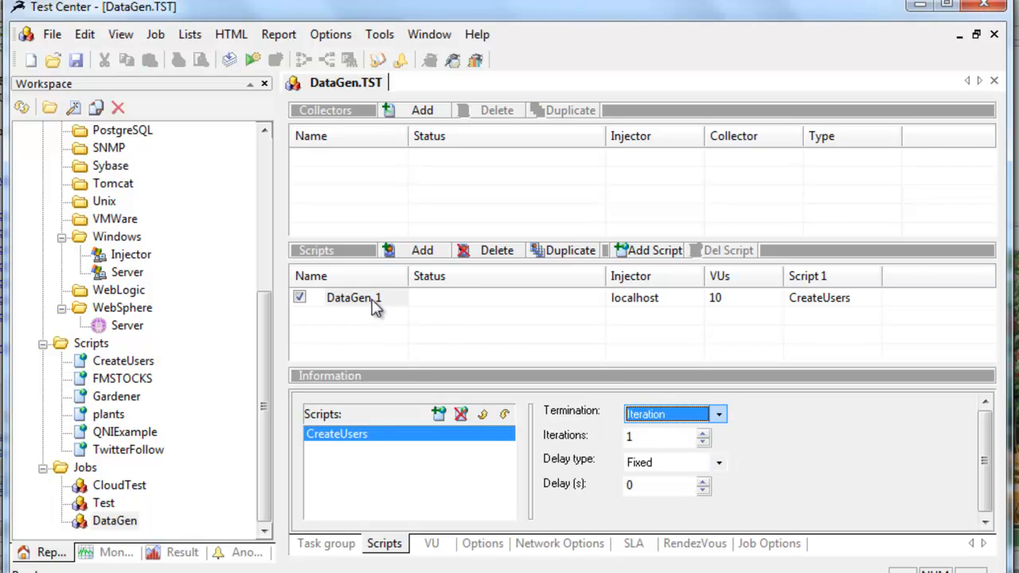
pyautogui.click(343, 301)
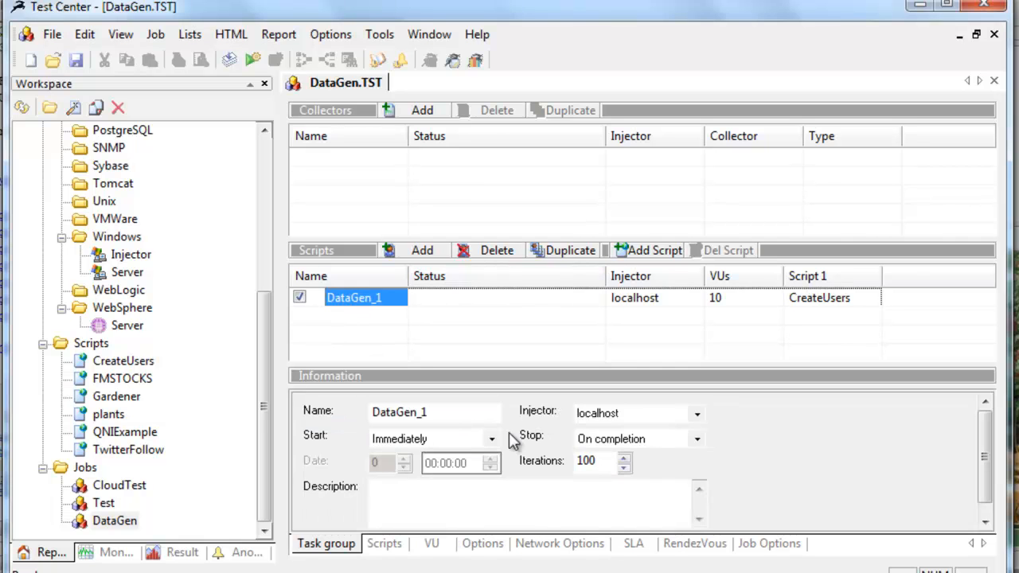
# Step: Set the task group's think time wait mode to Fixed Value with a duration of 500 ms
pyautogui.click(481, 544)
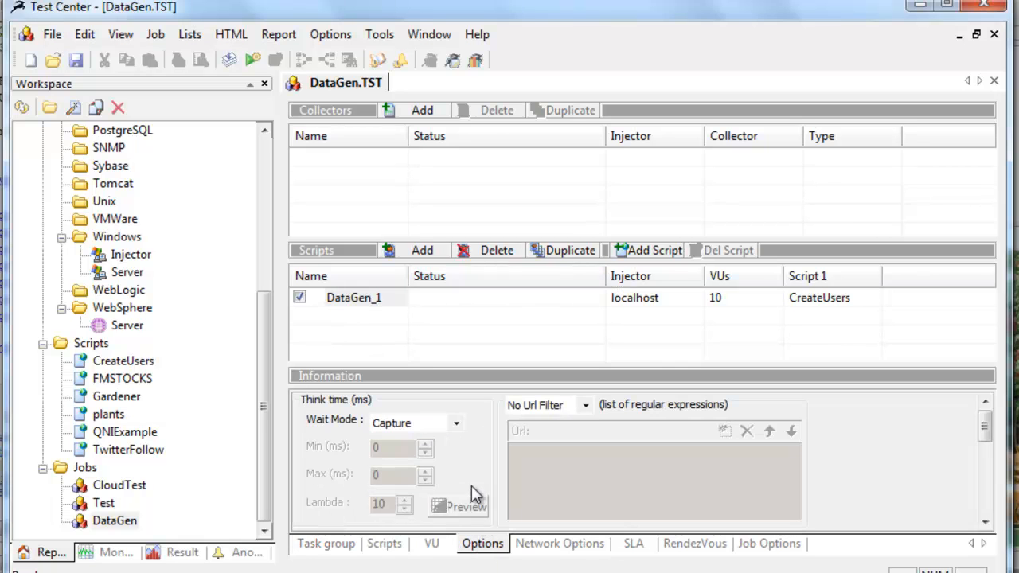
pyautogui.click(456, 423)
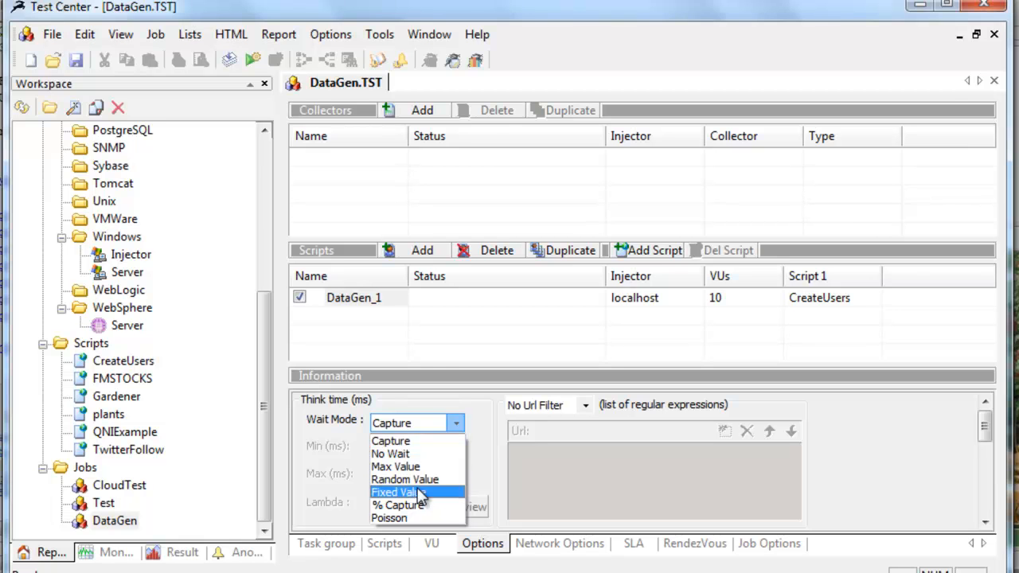
pyautogui.click(420, 493)
pyautogui.doubleClick(403, 449)
pyautogui.write('1')
pyautogui.write('00')
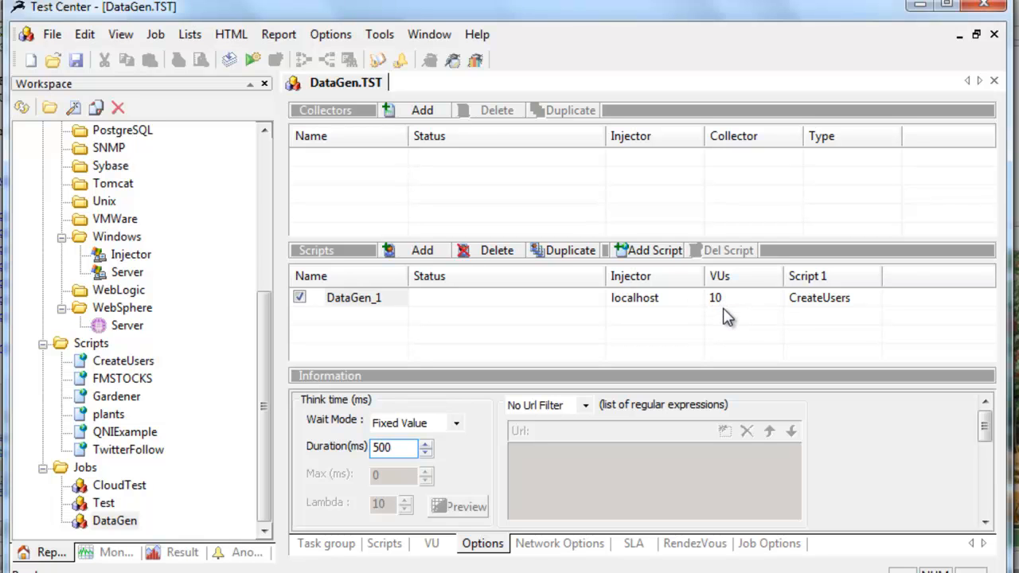
# Step: Start the DataGen job and save its modifications
pyautogui.click(251, 62)
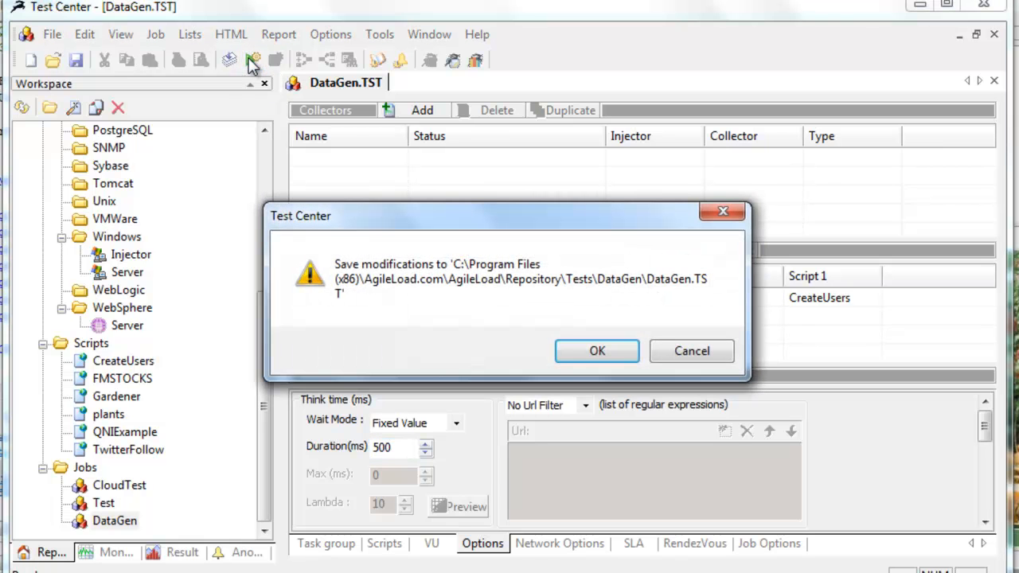
pyautogui.click(606, 350)
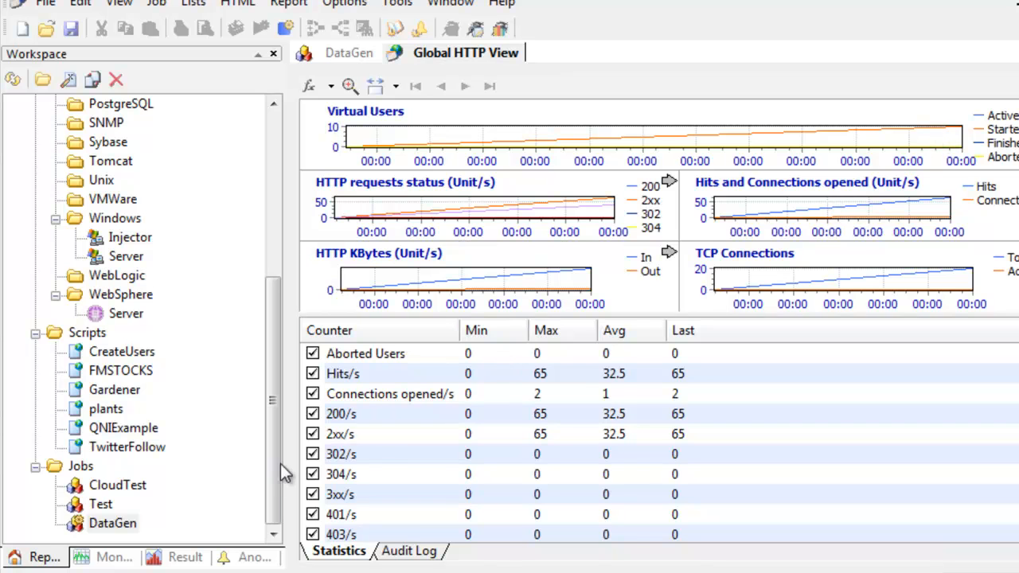
# Step: Open the running job's VUs Monitoring view and check each virtual user's task group iteration progress
pyautogui.click(109, 557)
pyautogui.click(54, 238)
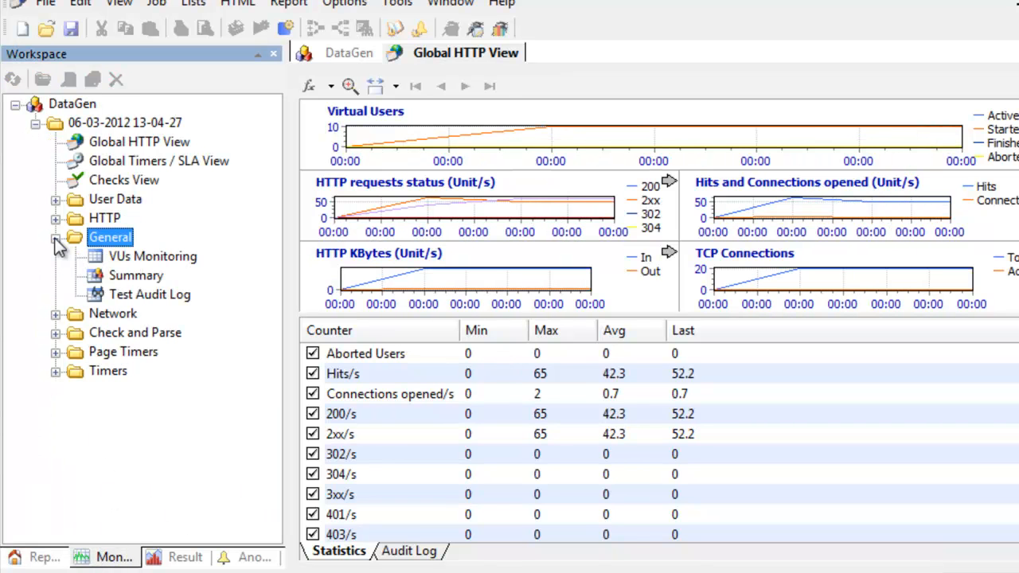
pyautogui.doubleClick(120, 262)
pyautogui.click(521, 348)
pyautogui.write('0')
pyautogui.click(630, 204)
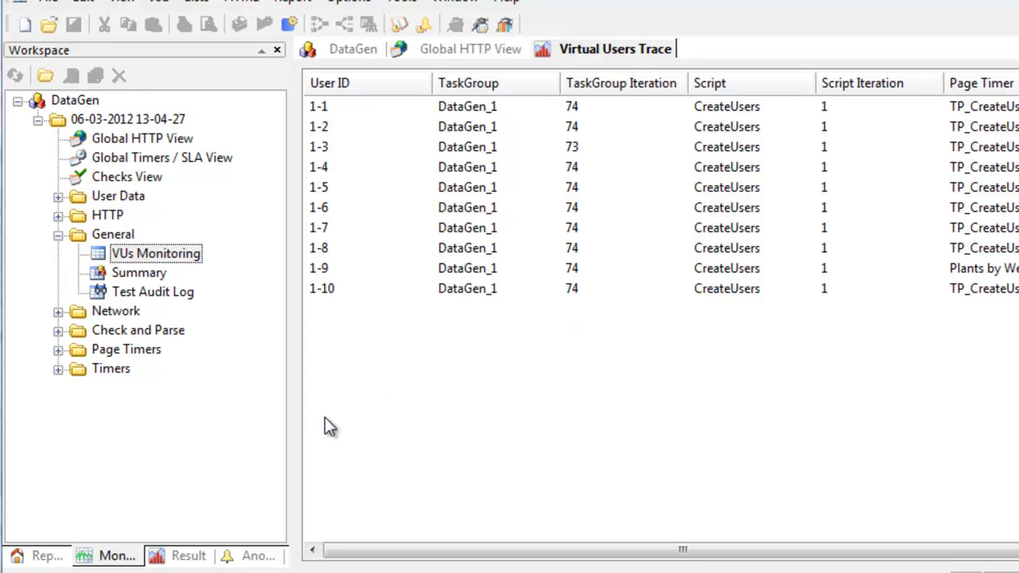
# Step: Switch to Chrome, load the PlantsByWebSphere site from the copied address, and open its login page
pyautogui.click(284, 550)
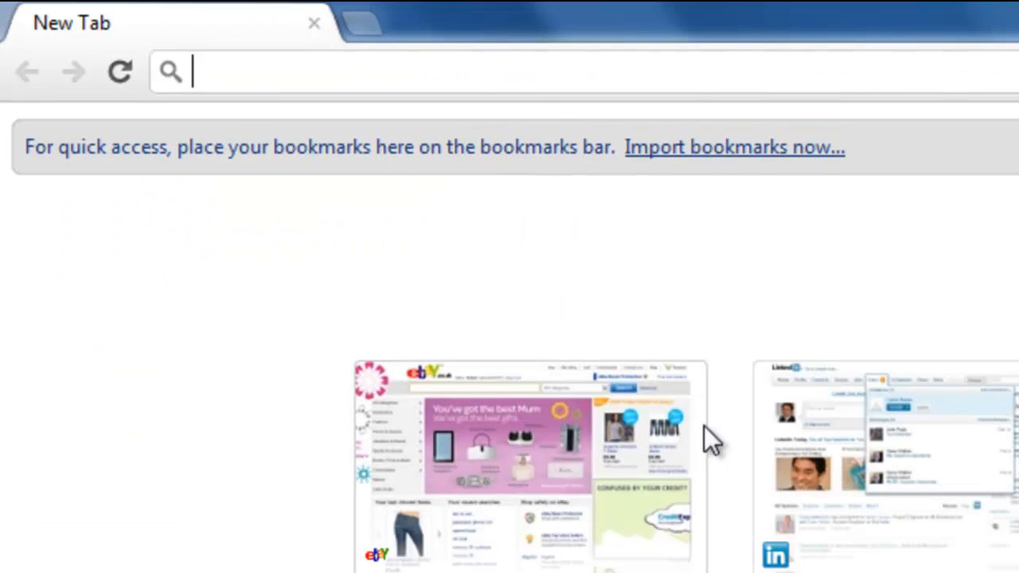
pyautogui.hotkey('ctrl', 'v')
pyautogui.press('Return')
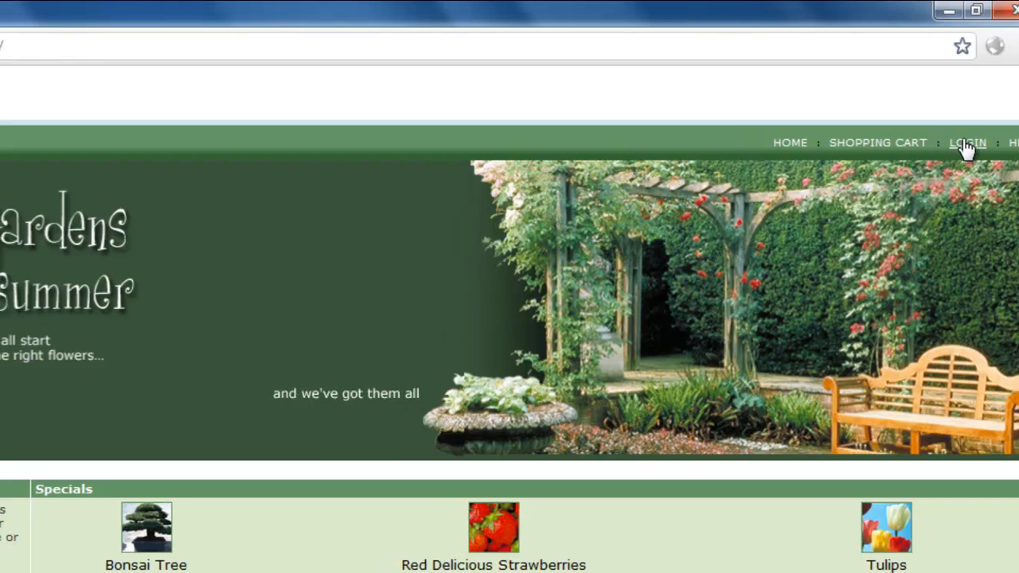
pyautogui.click(944, 143)
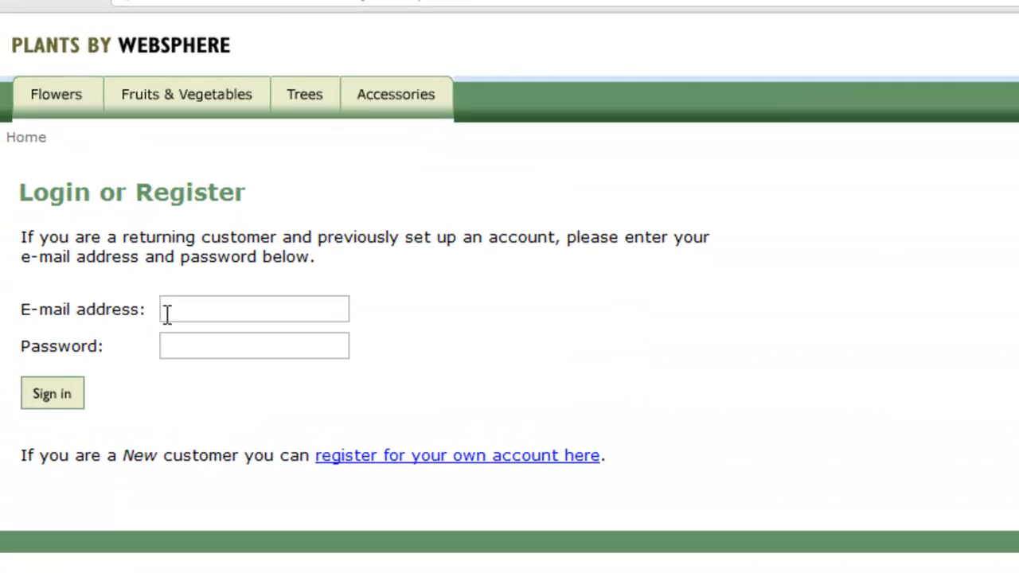
# Step: Try to sign in to PlantsByWebSphere with test user 500's e-mail address, without the load prefix, and the account password
pyautogui.click(168, 313)
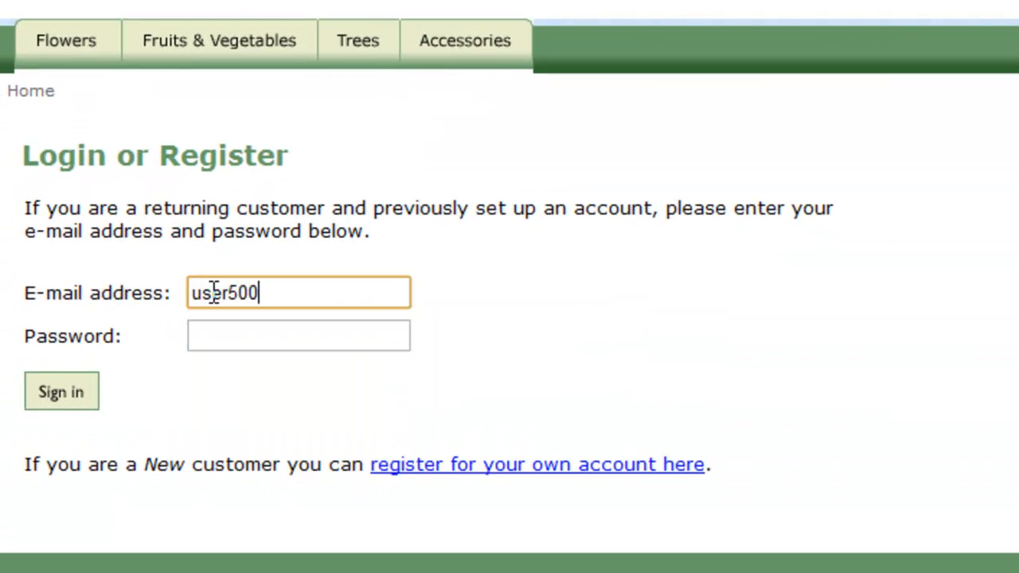
pyautogui.press('Tab')
pyautogui.write('password')
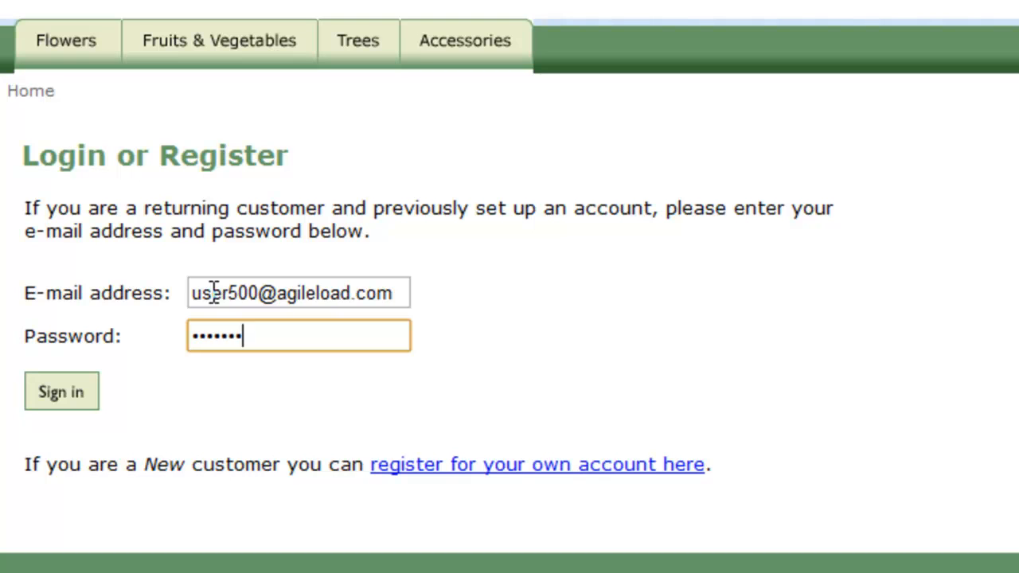
pyautogui.click(67, 395)
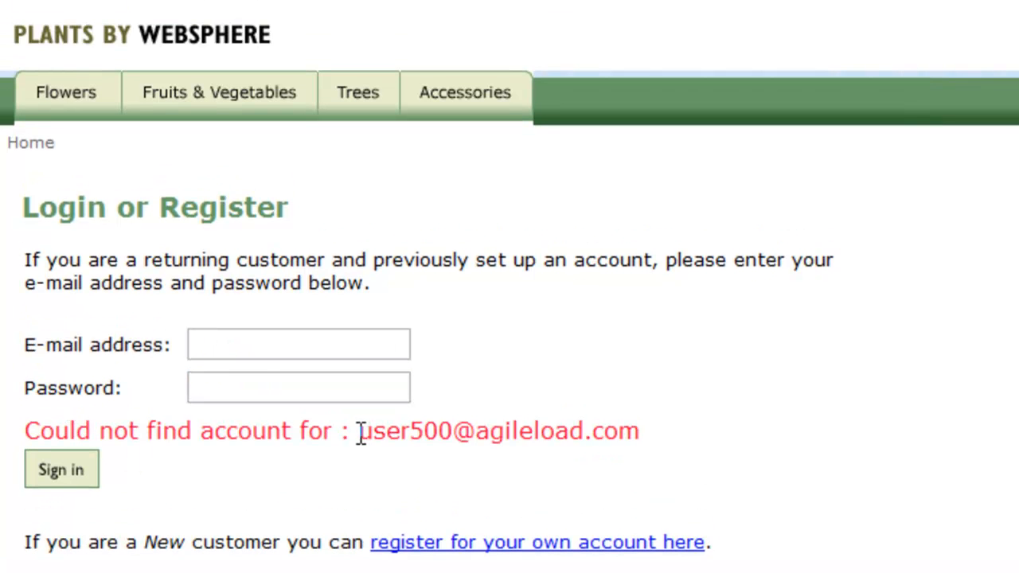
# Step: Sign in with the generated load user 500's e-mail address and the account password
pyautogui.click(273, 348)
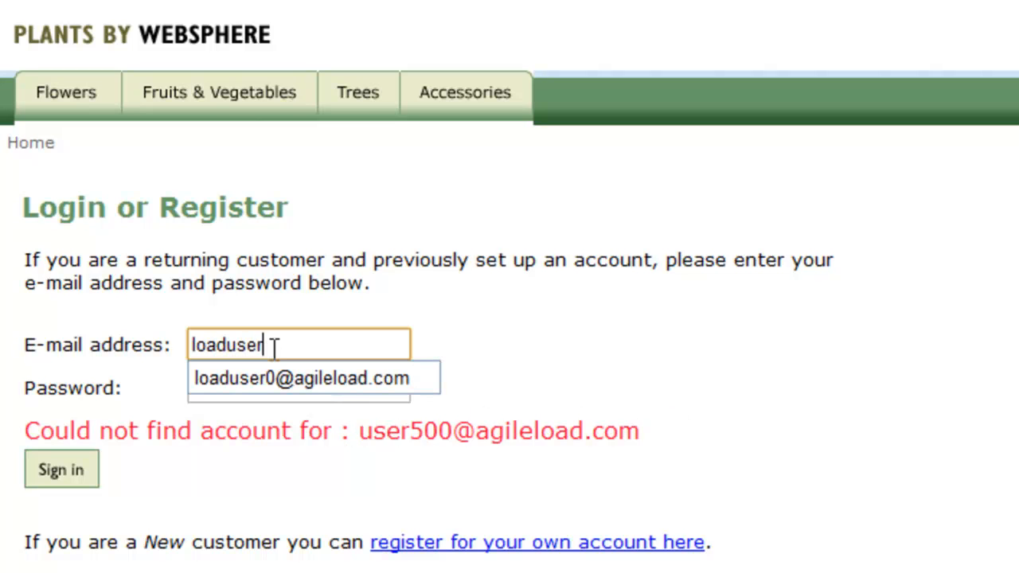
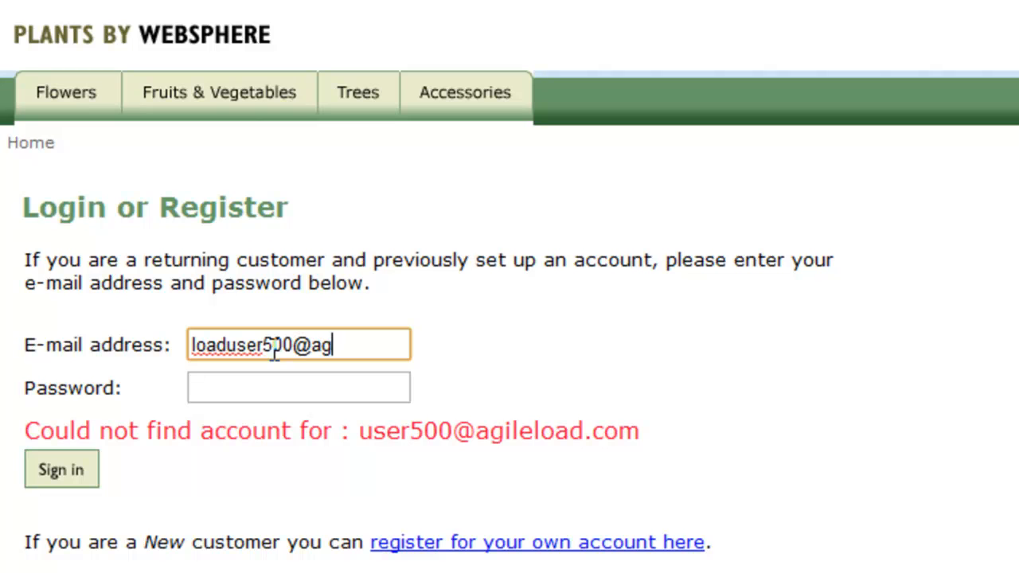
pyautogui.press('Tab')
pyautogui.write('password')
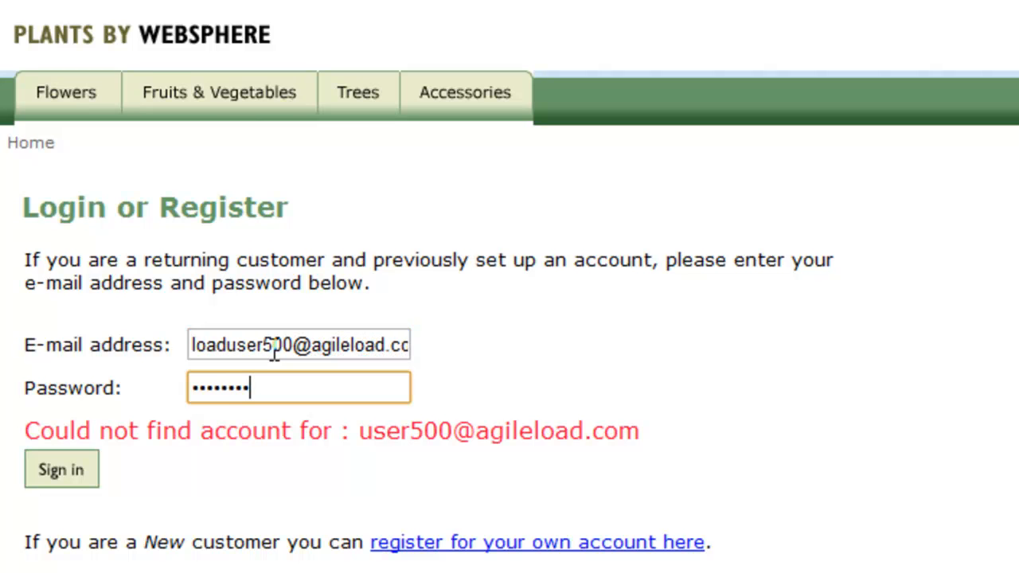
pyautogui.click(83, 476)
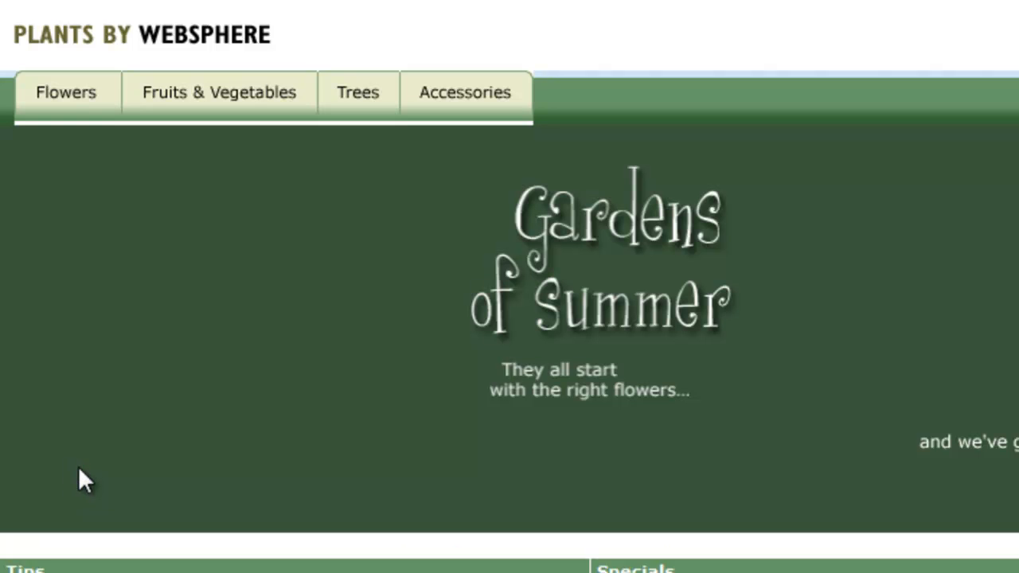